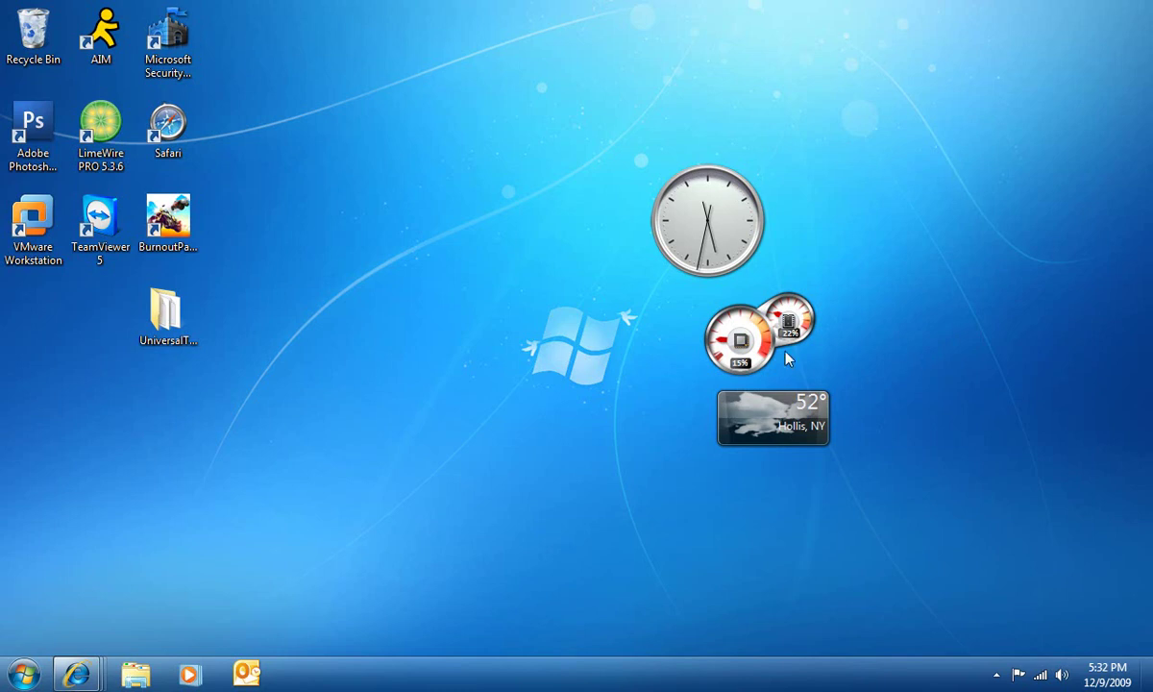
# Bring up the Universal Theme Patcher download page, then show the desktop
pyautogui.moveTo(85, 677)
pyautogui.click(81, 606)
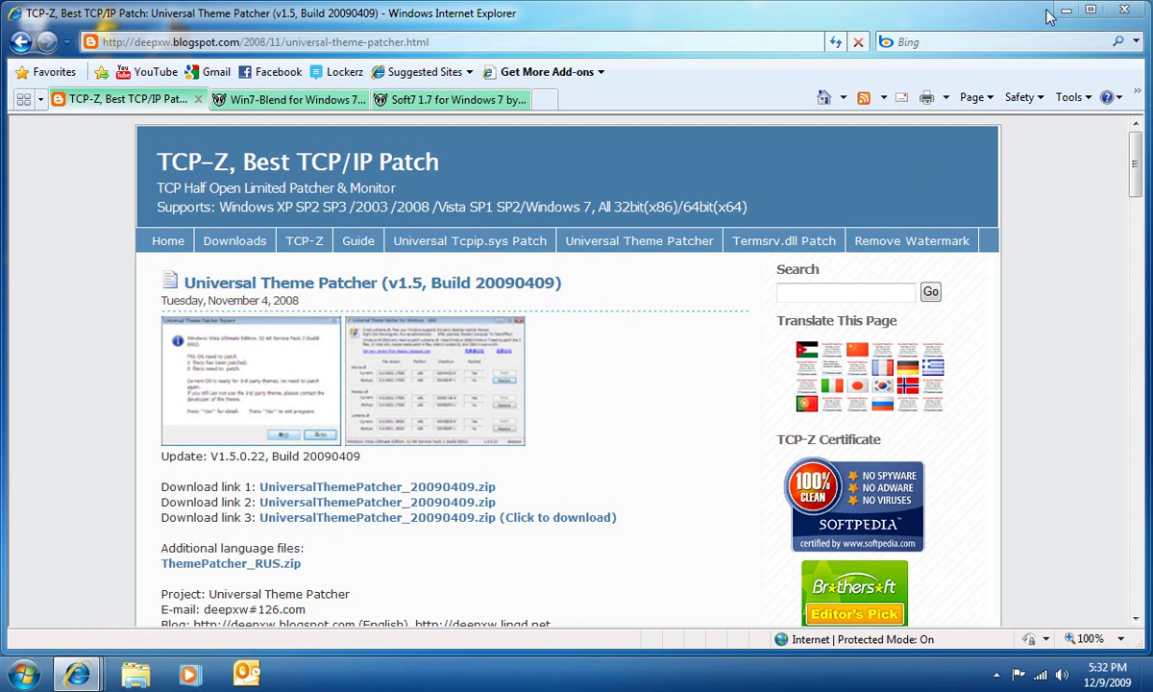
pyautogui.press('super+d')
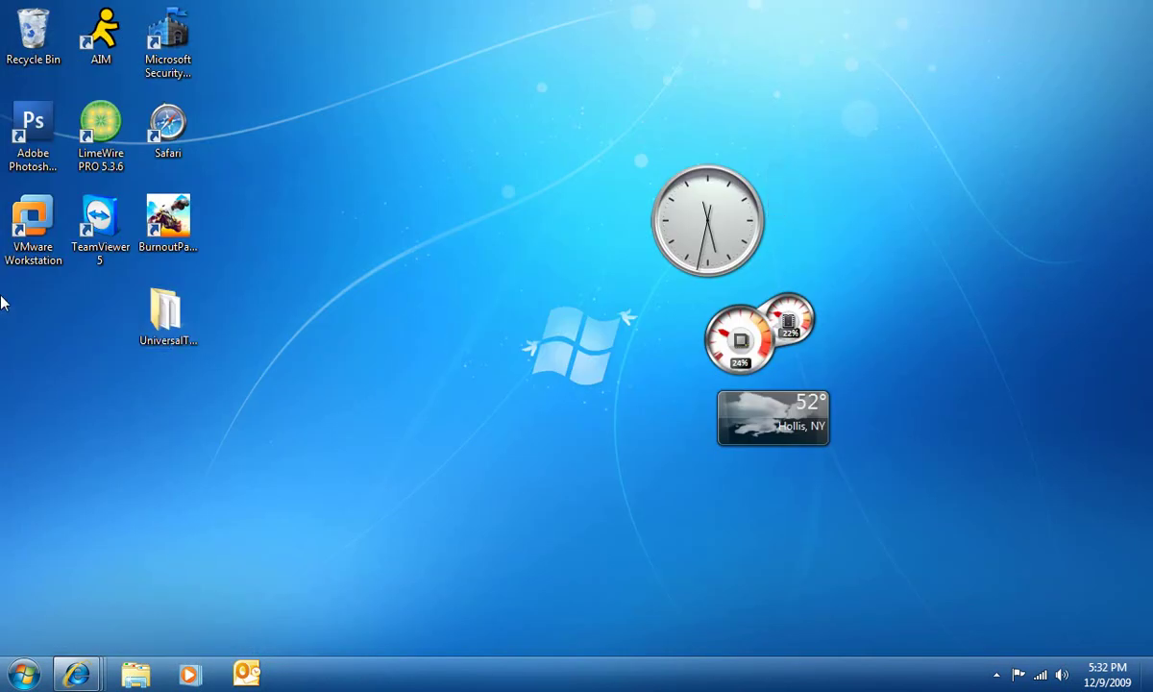
# Open the UniversalThemePatcher_20090409 folder and bring up the context menu for UniversalThemePatcher-x64
pyautogui.doubleClick(165, 312)
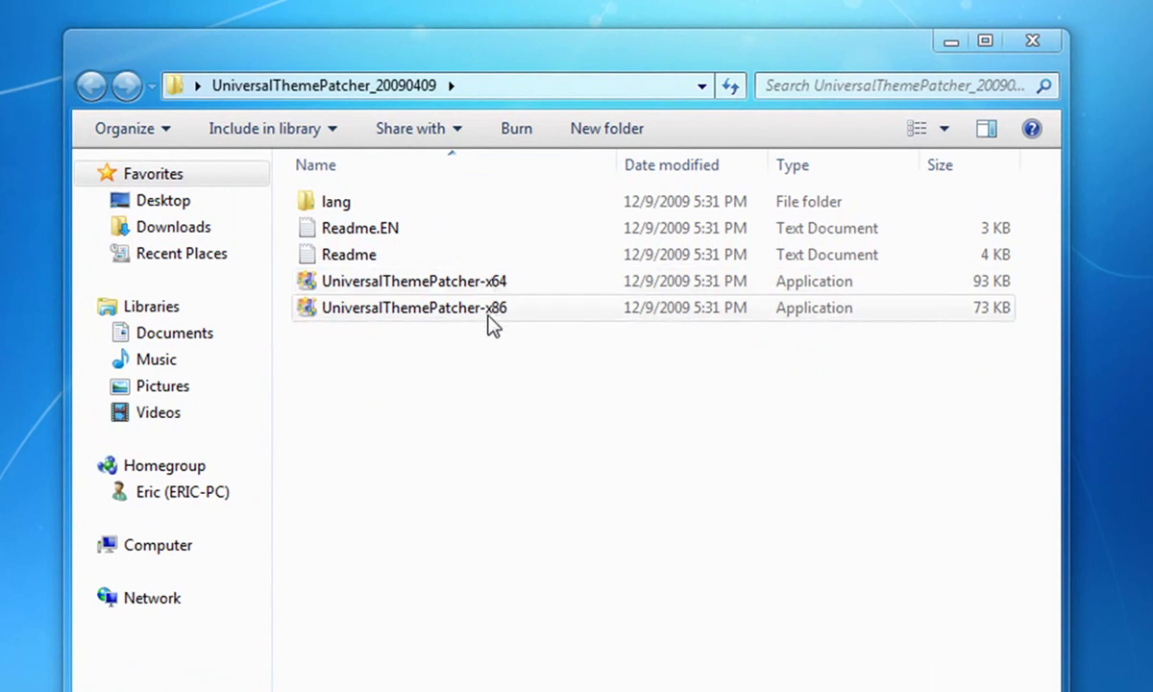
pyautogui.moveTo(357, 301)
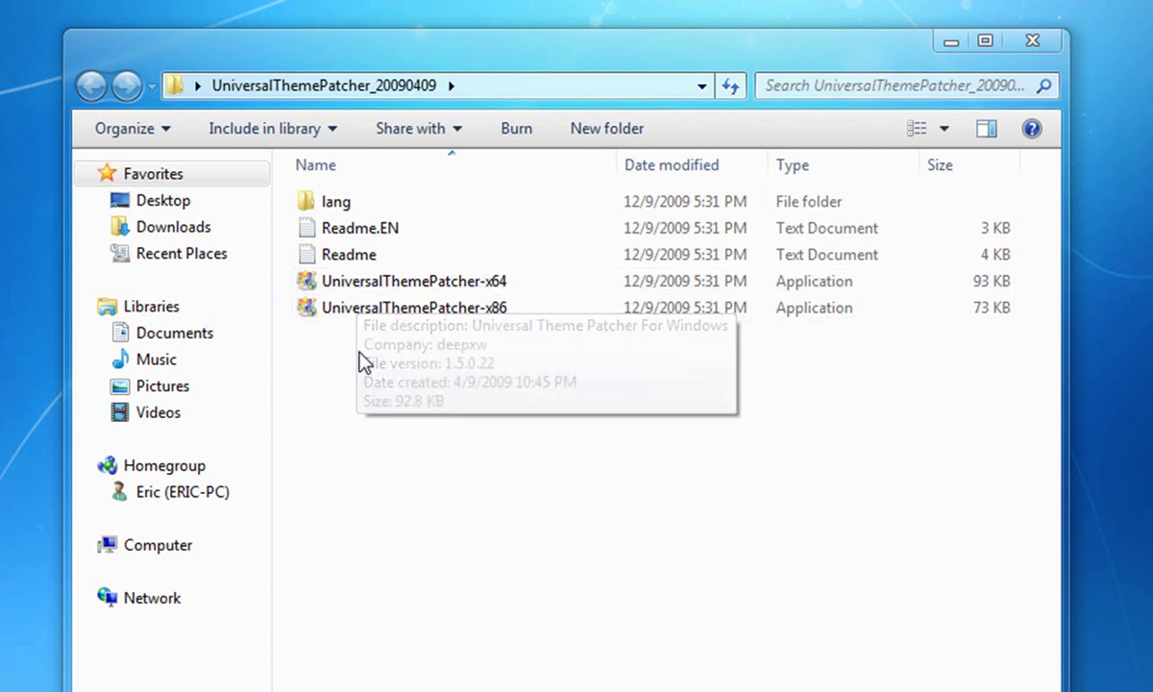
pyautogui.click(483, 291)
pyautogui.moveTo(425, 315)
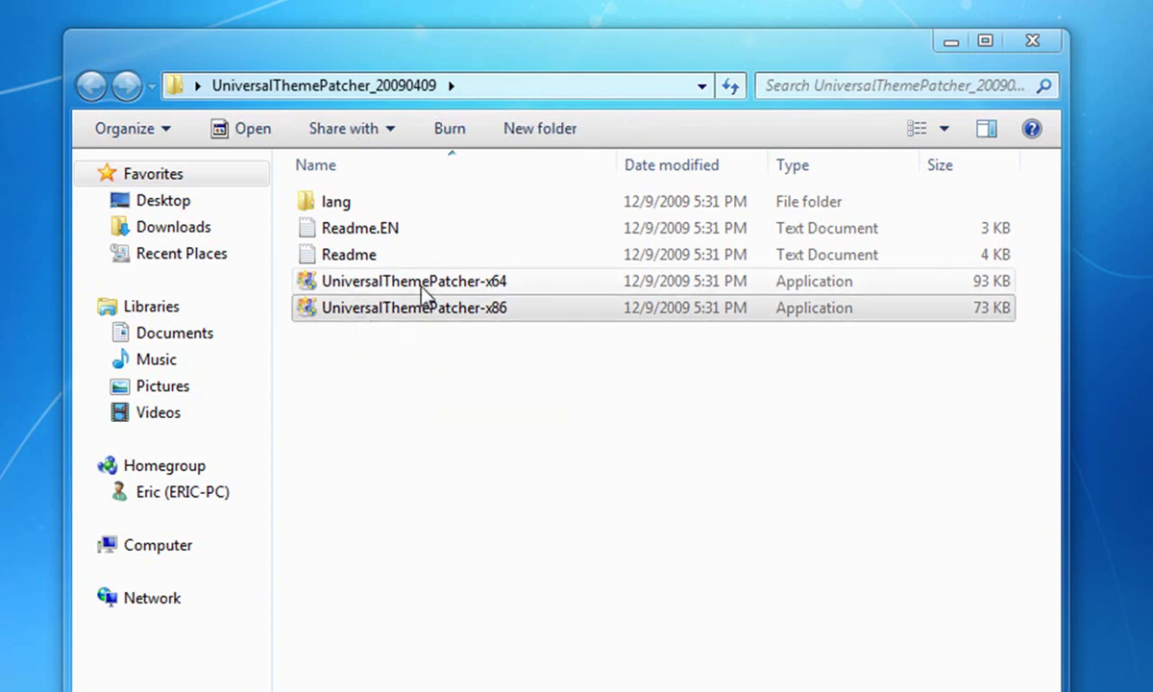
pyautogui.rightClick(420, 283)
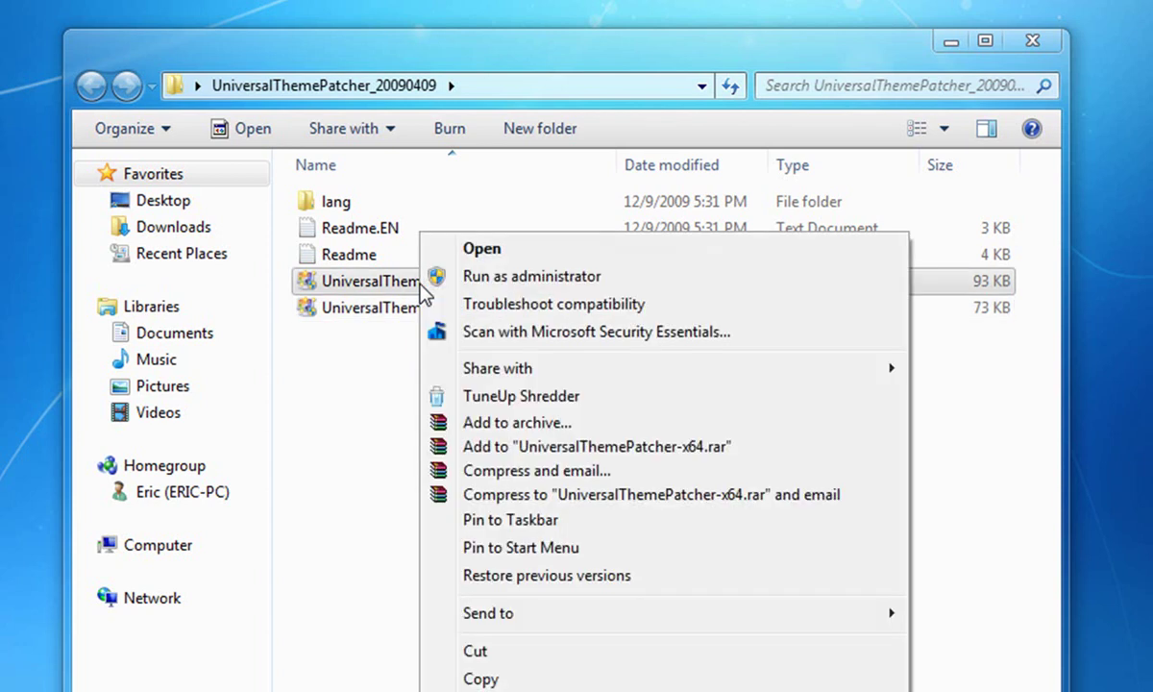
# Run UniversalThemePatcher-x64 as administrator in English and view the patched-files report
pyautogui.click(476, 276)
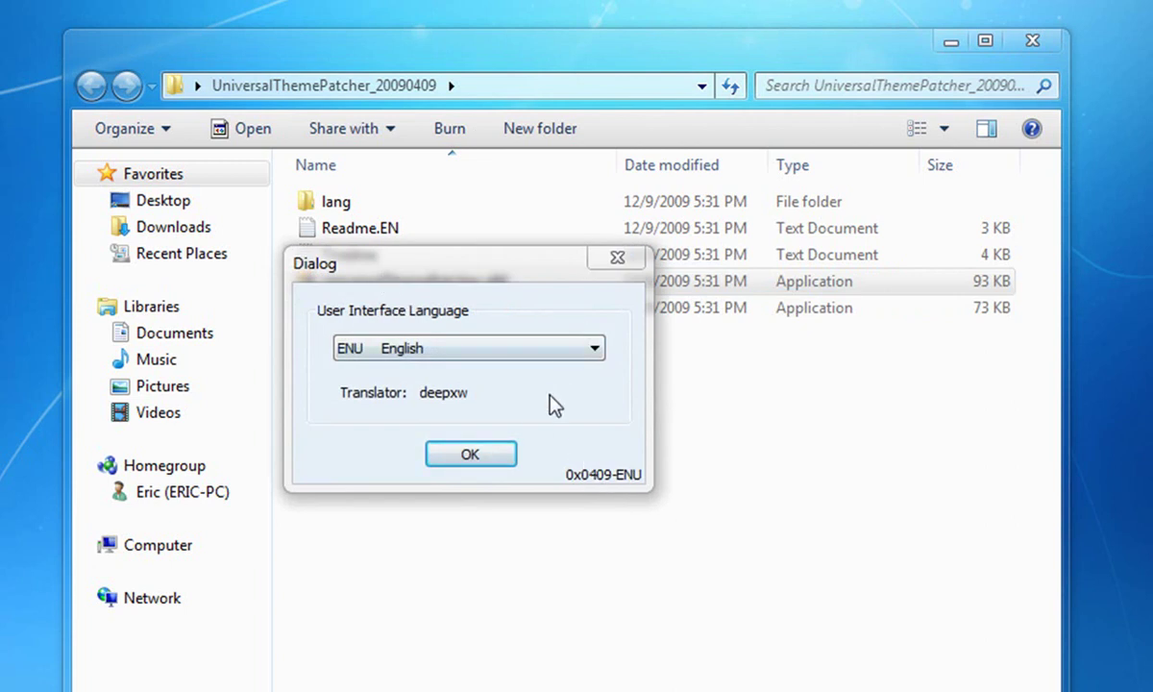
pyautogui.click(487, 451)
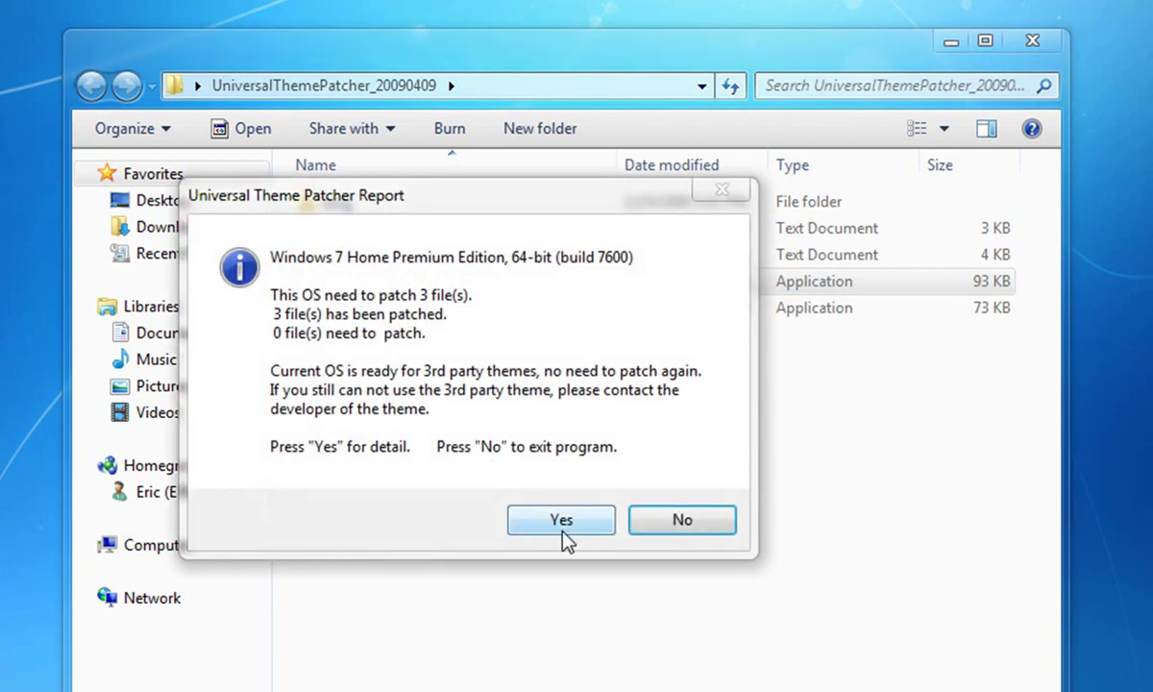
pyautogui.click(569, 526)
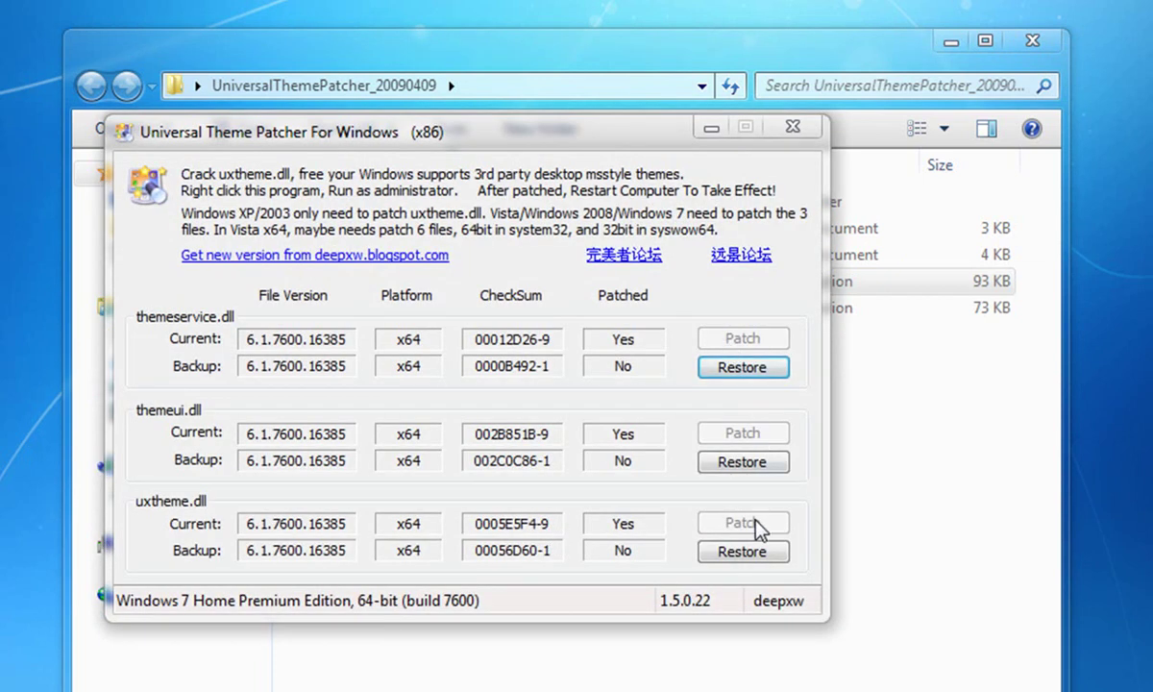
# Close the theme patcher, clear the file selection, and close the patcher folder
pyautogui.click(792, 126)
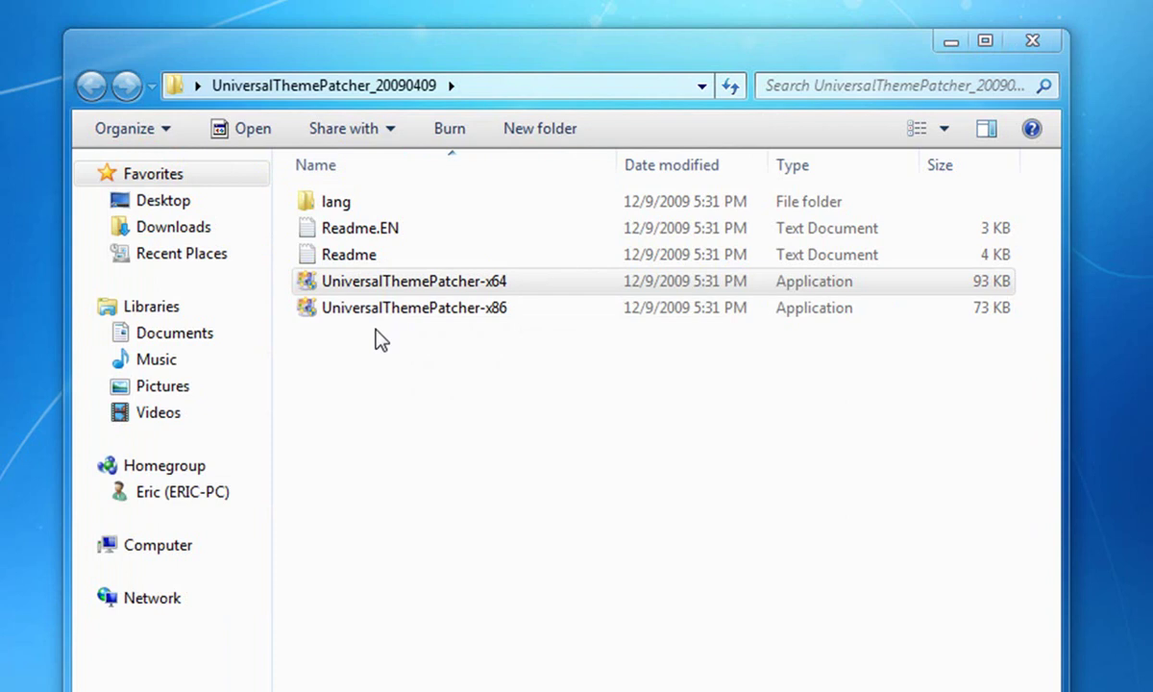
pyautogui.click(538, 336)
pyautogui.click(1032, 40)
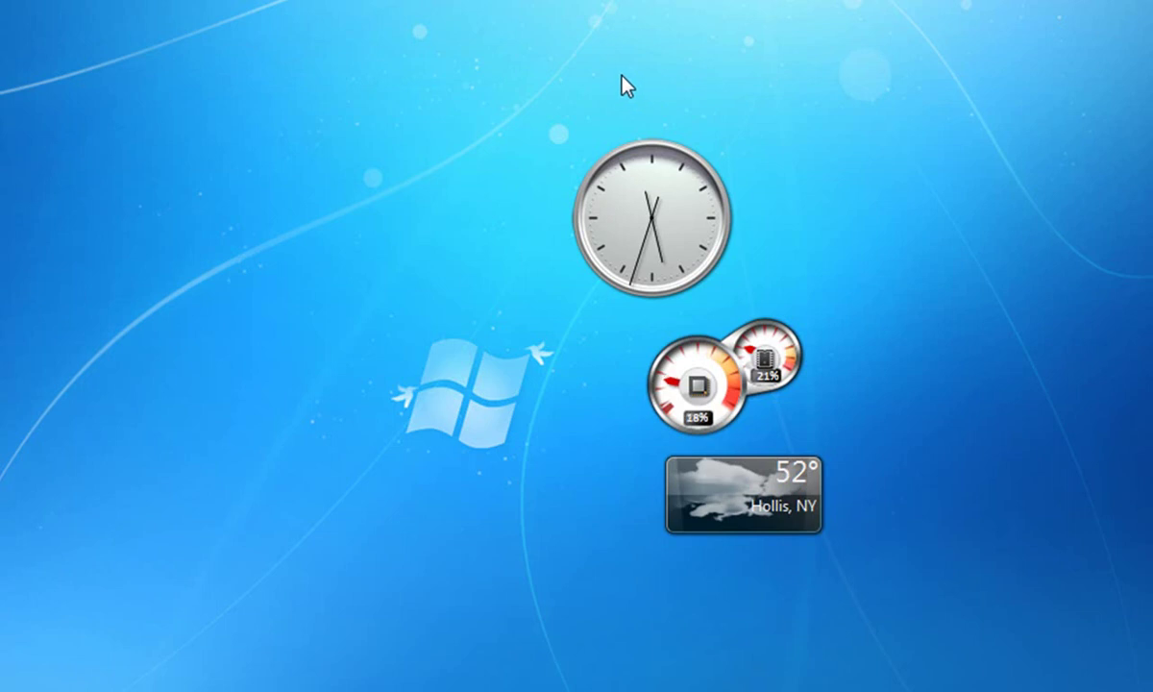
pyautogui.moveTo(592, 180)
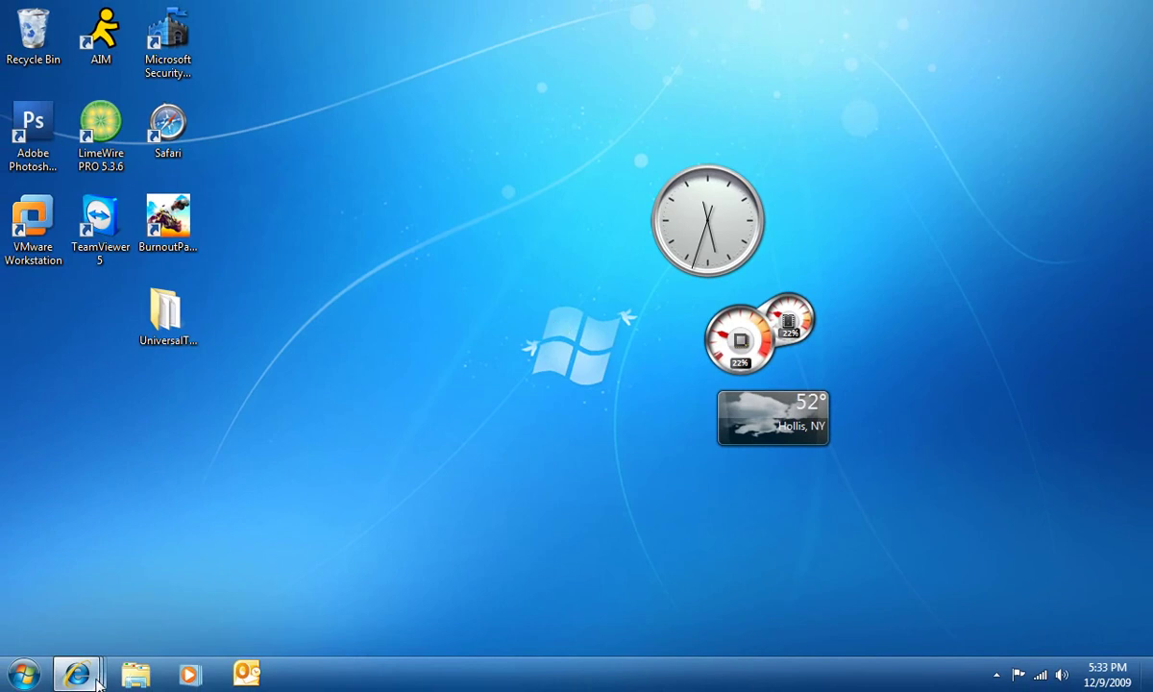
pyautogui.moveTo(86, 675)
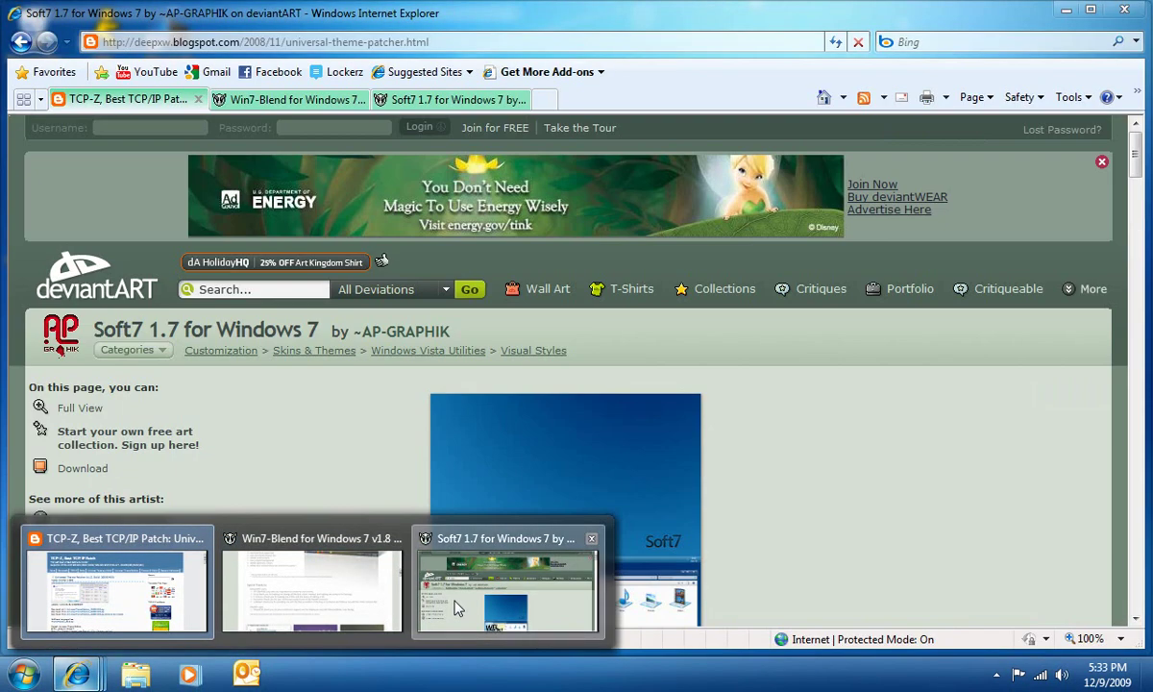
# Save Soft7_1_7_for_Windows_7_UPDATE_by_AP_GRAPHIK.rar from the Soft7 1.7 deviantART page and open it in WinRAR
pyautogui.click(455, 607)
pyautogui.scroll(-2, 525, 528)
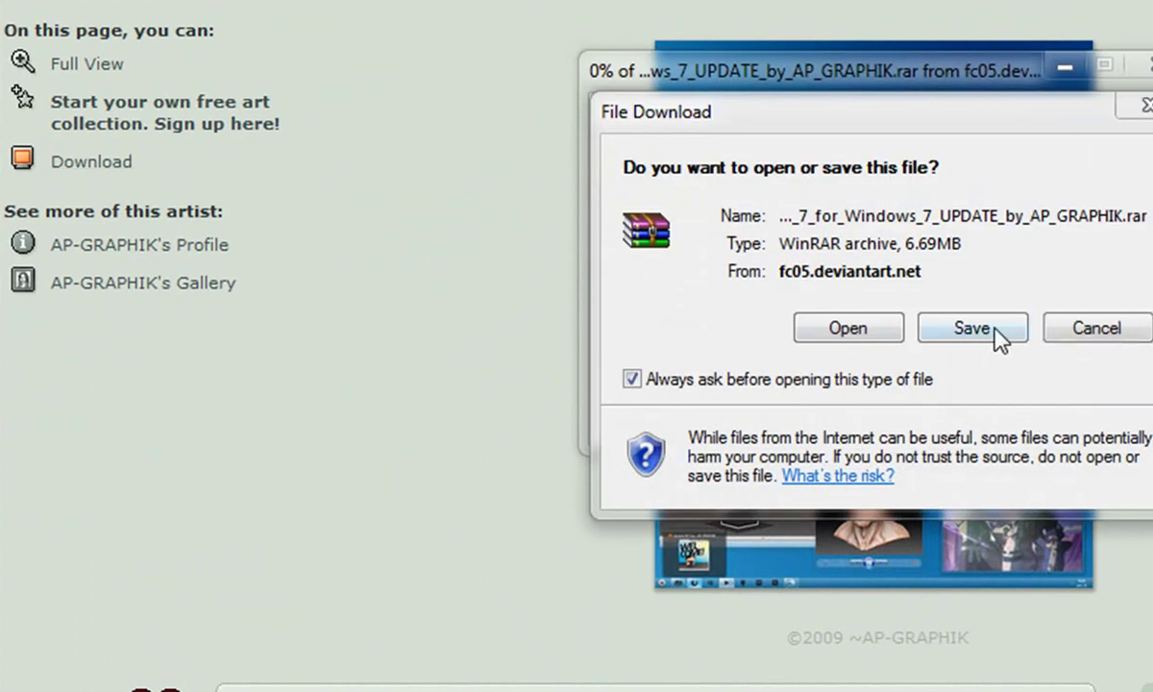
pyautogui.click(925, 332)
pyautogui.press('Return')
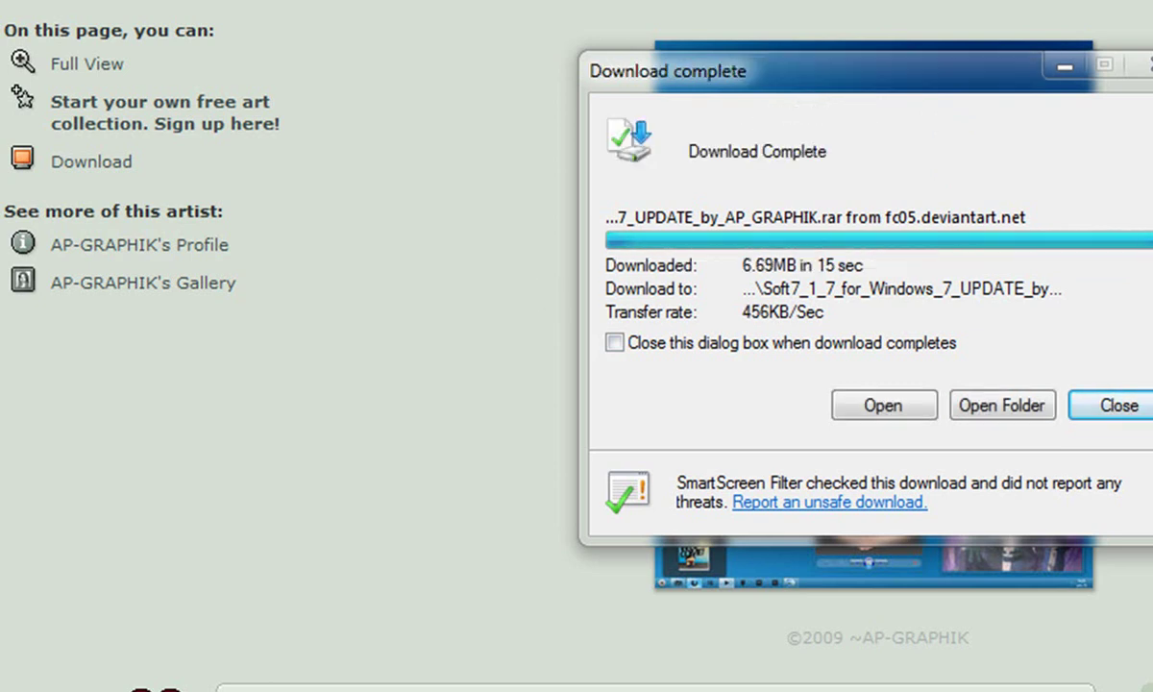
pyautogui.click(882, 405)
pyautogui.click(1030, 460)
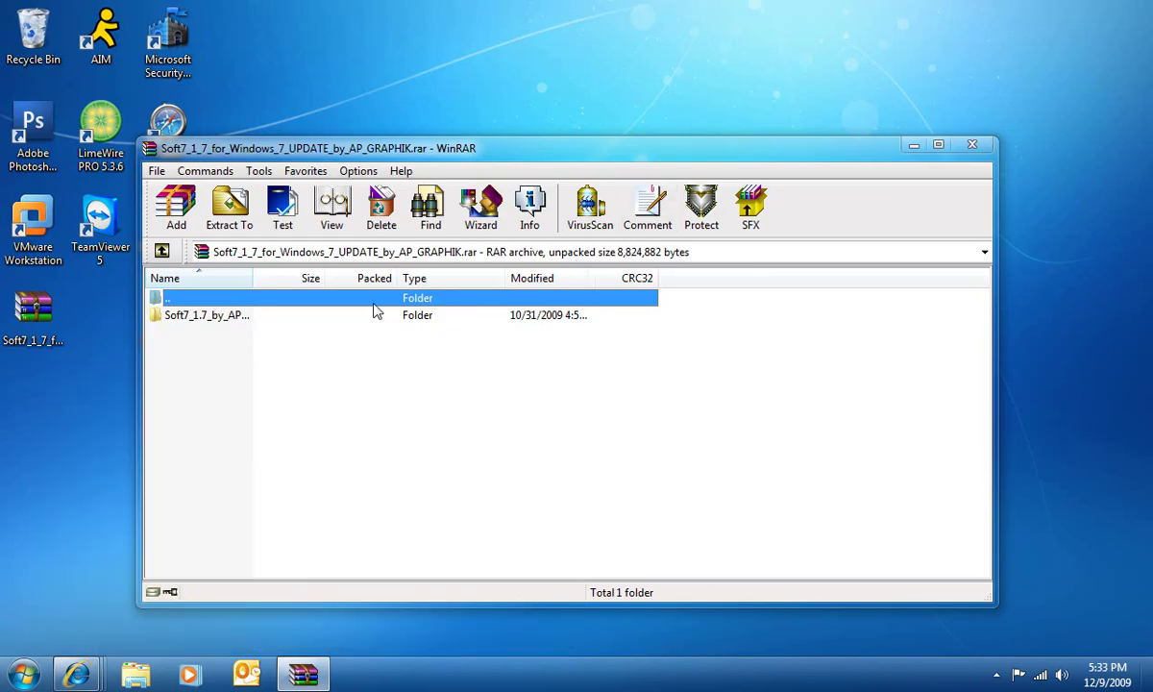
# Copy the Soft 7 folder from inside the Soft7_1.7 archive folder onto the desktop, then close WinRAR
pyautogui.moveTo(355, 319); pyautogui.dragTo(510, 331)
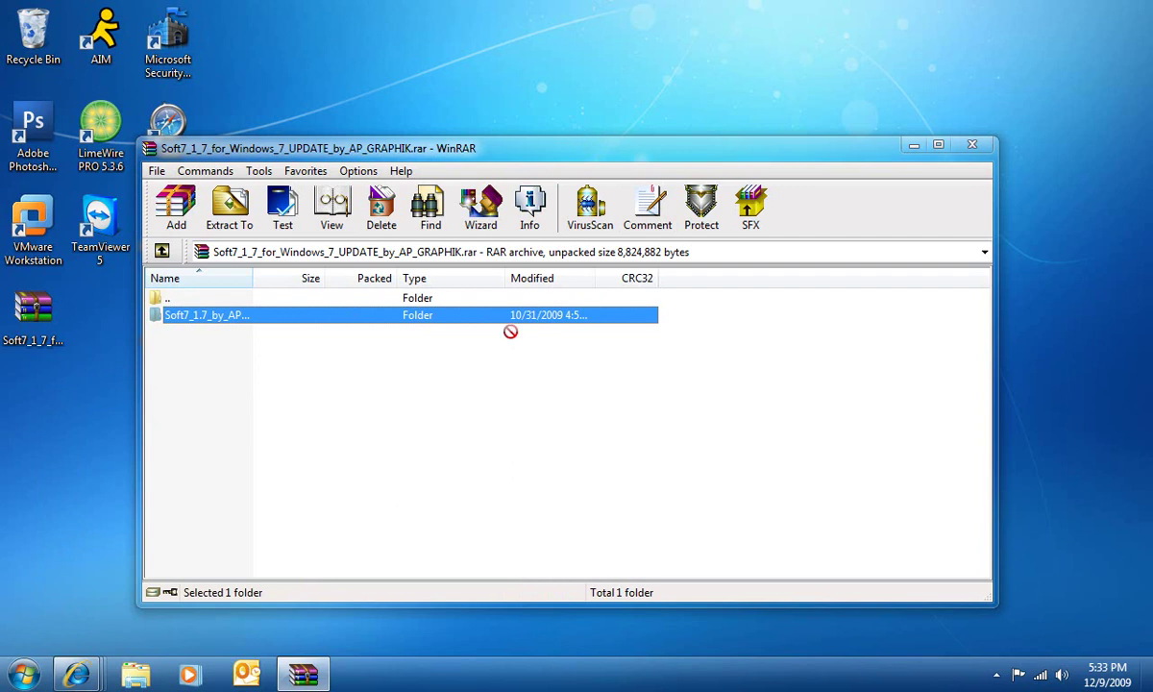
pyautogui.doubleClick(512, 320)
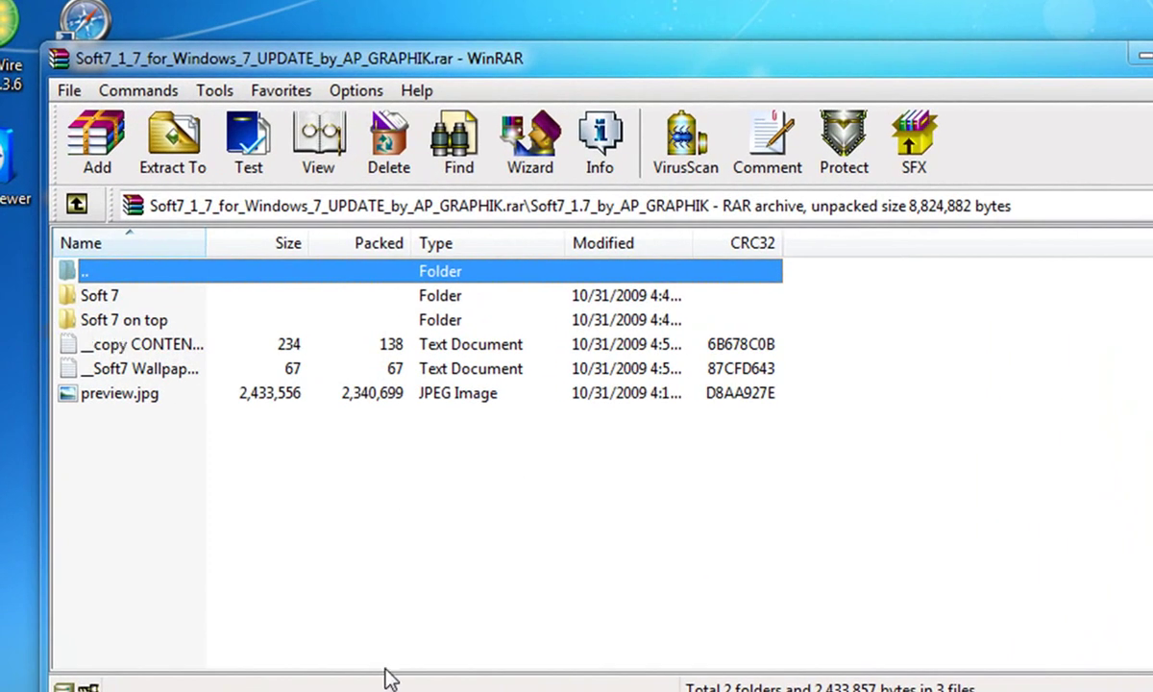
pyautogui.moveTo(103, 317); pyautogui.dragTo(402, 320)
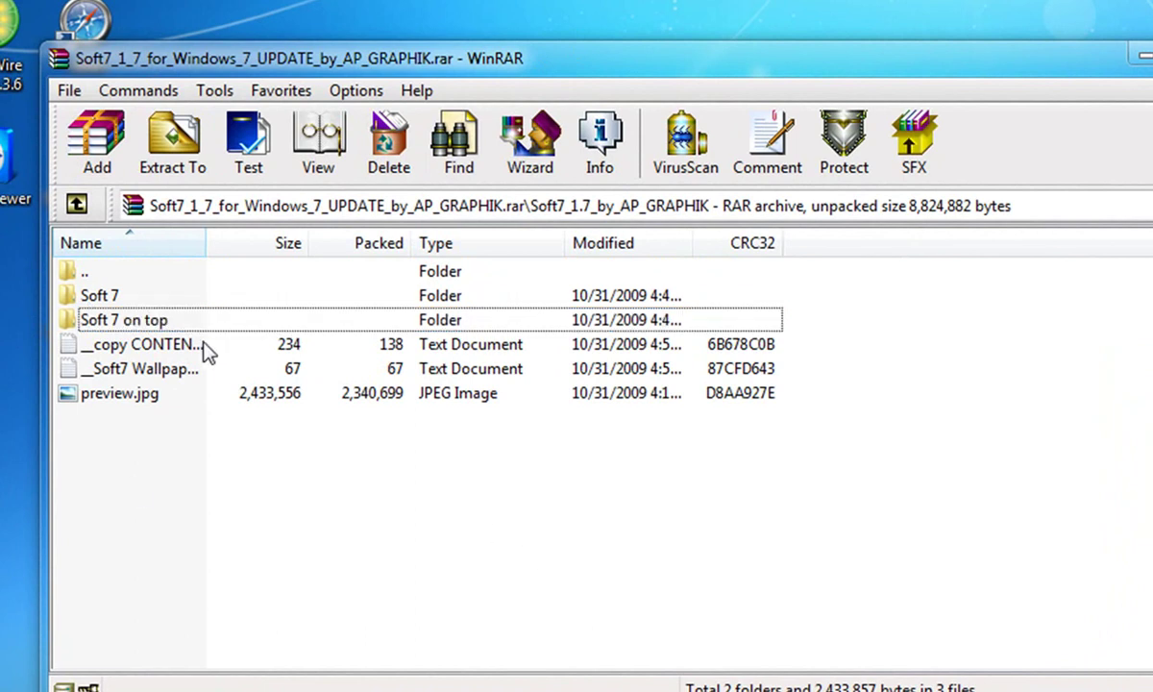
pyautogui.click(144, 294)
pyautogui.moveTo(491, 115); pyautogui.dragTo(661, 31)
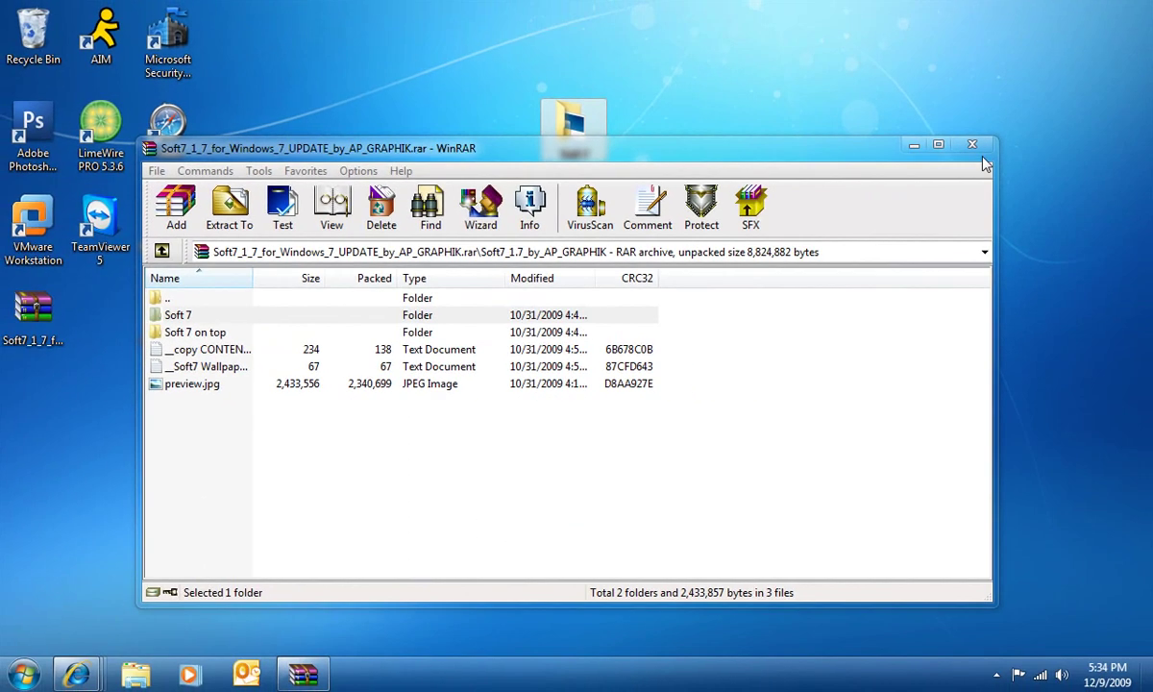
pyautogui.click(972, 144)
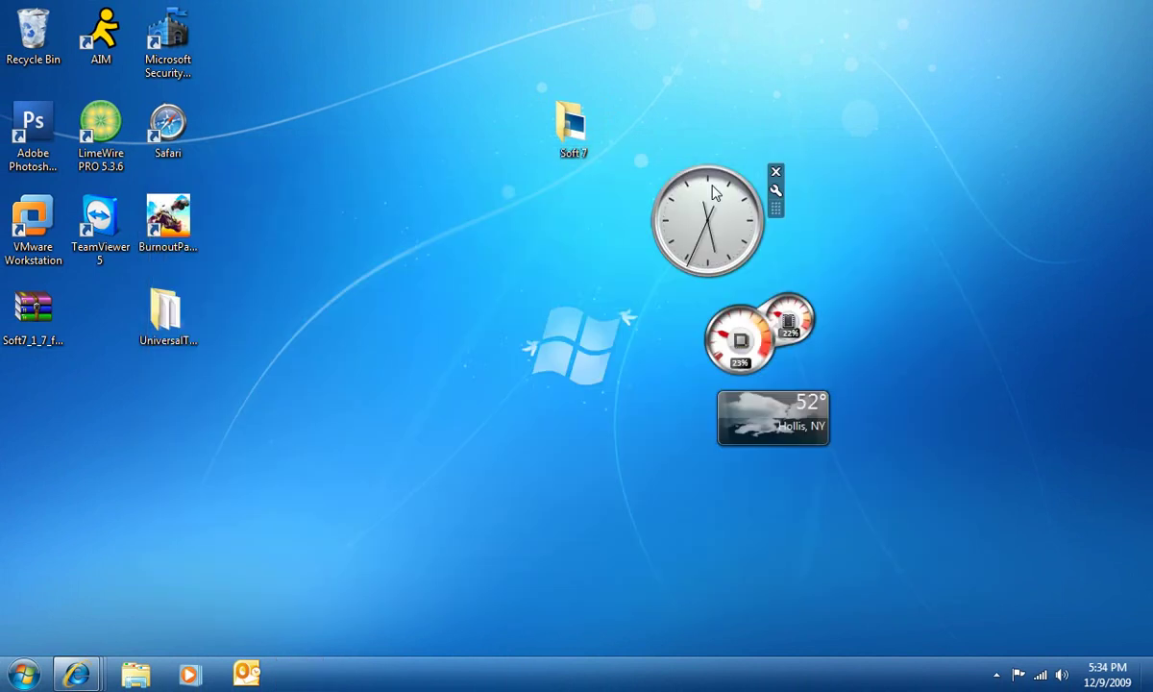
# Browse to C:\Windows\Resources\Themes through Computer and Local Disk (C:)
pyautogui.click(23, 673)
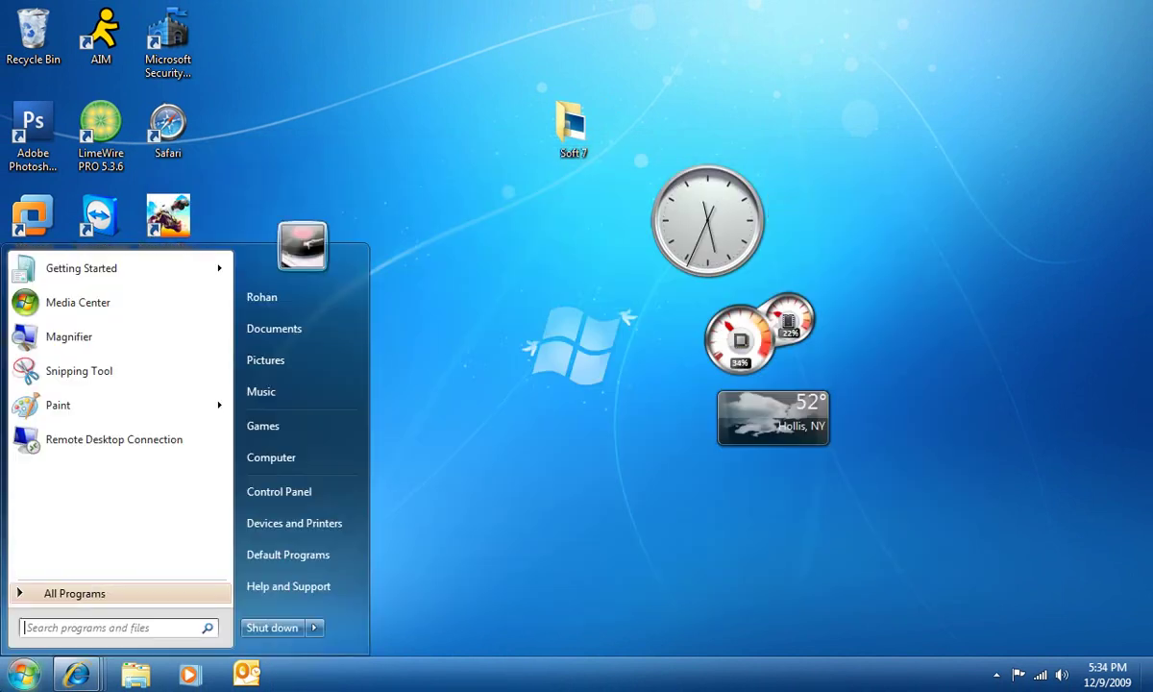
pyautogui.click(278, 457)
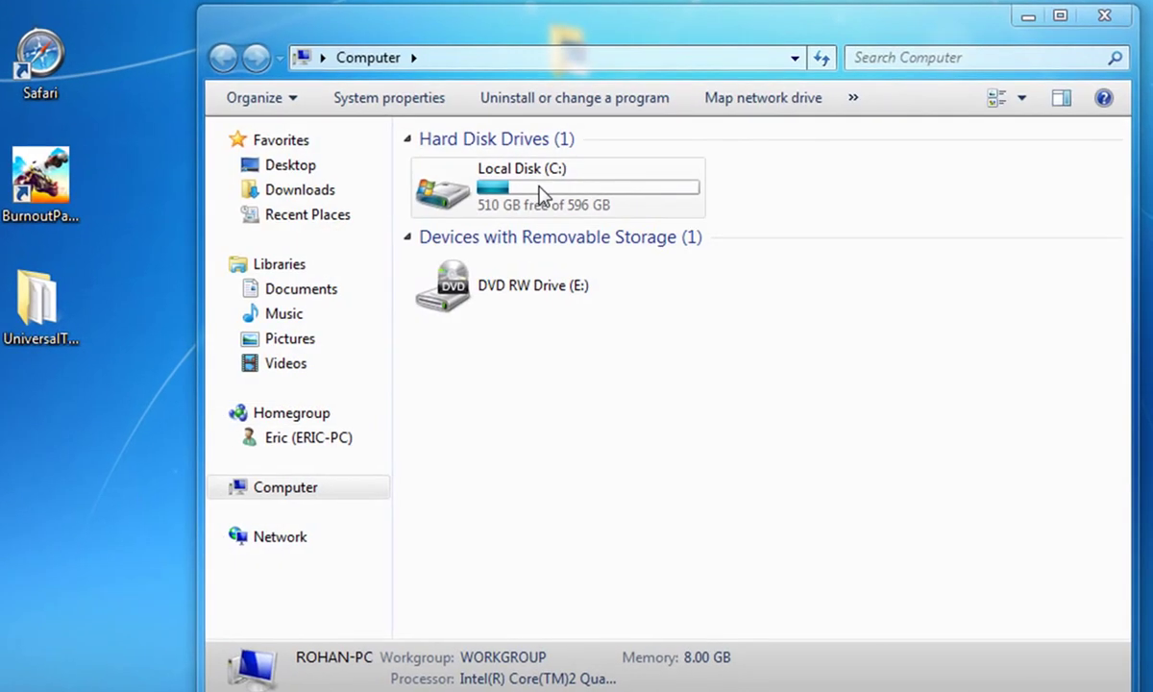
pyautogui.doubleClick(490, 227)
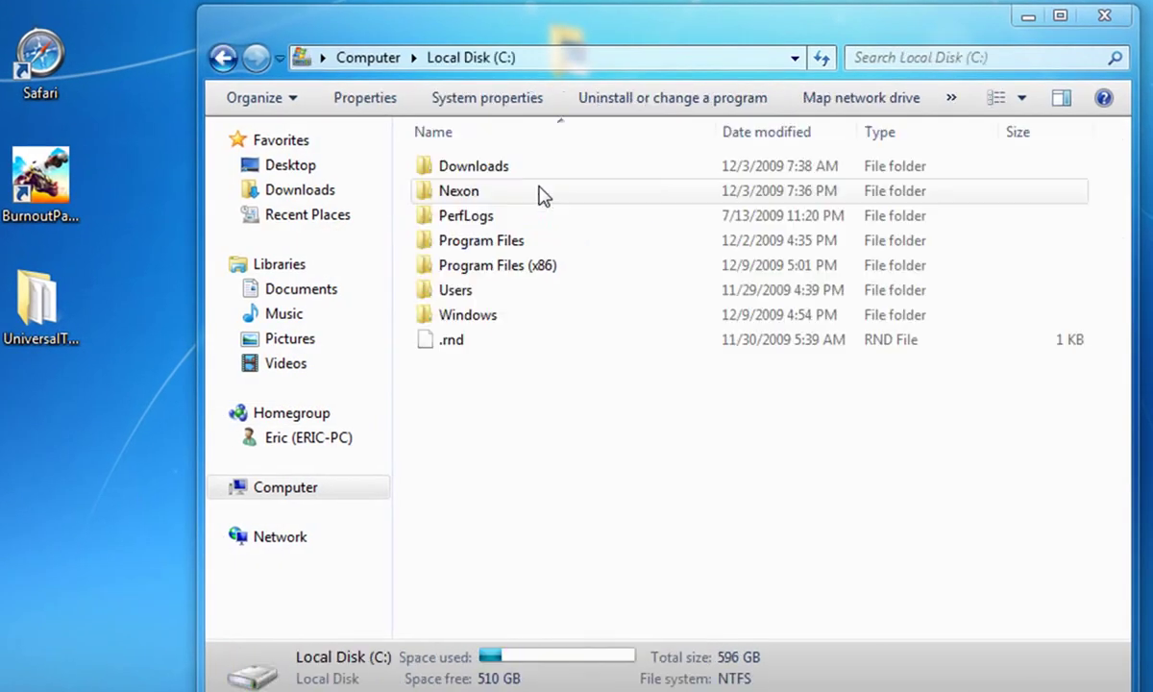
pyautogui.doubleClick(528, 329)
pyautogui.scroll(-8, 545, 260)
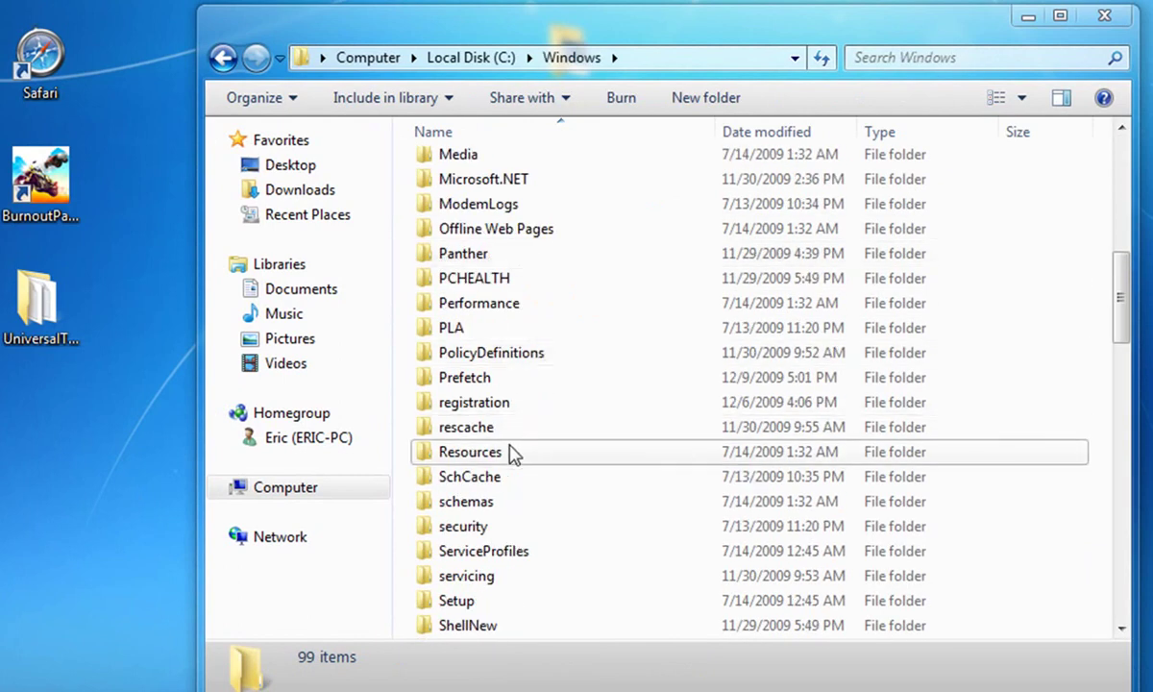
pyautogui.doubleClick(509, 451)
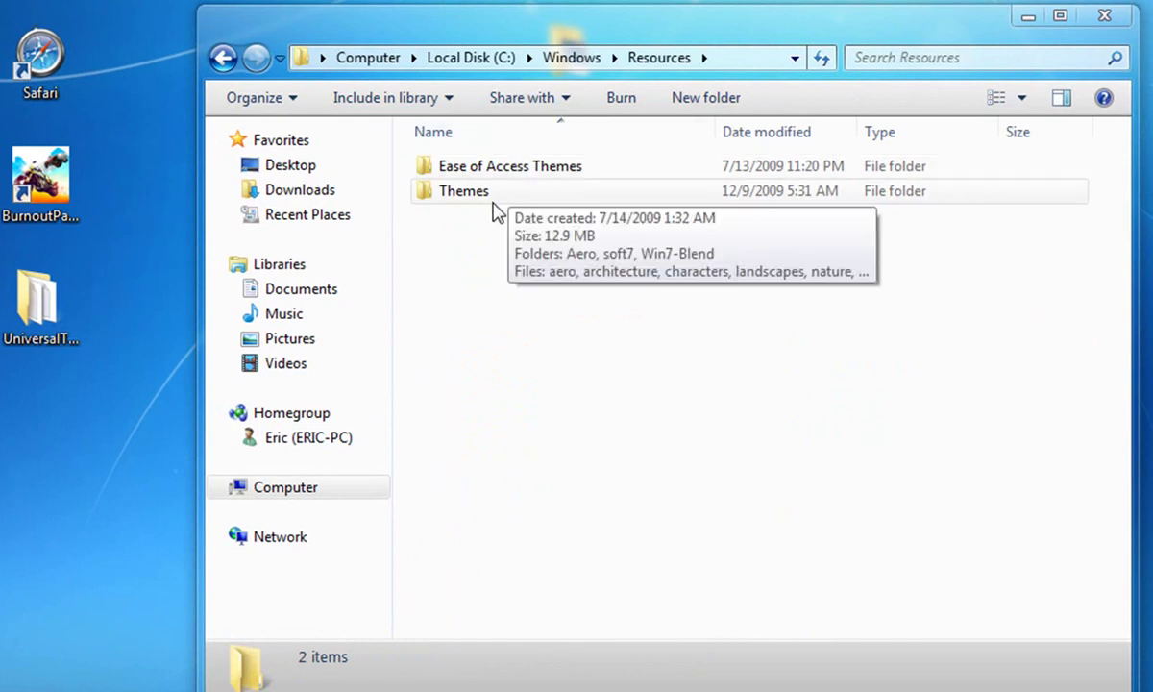
pyautogui.doubleClick(493, 212)
pyautogui.moveTo(492, 211); pyautogui.dragTo(583, 117)
# Open the desktop Soft 7 folder, compare its two soft7 items with Themes, then close it
pyautogui.click(577, 65)
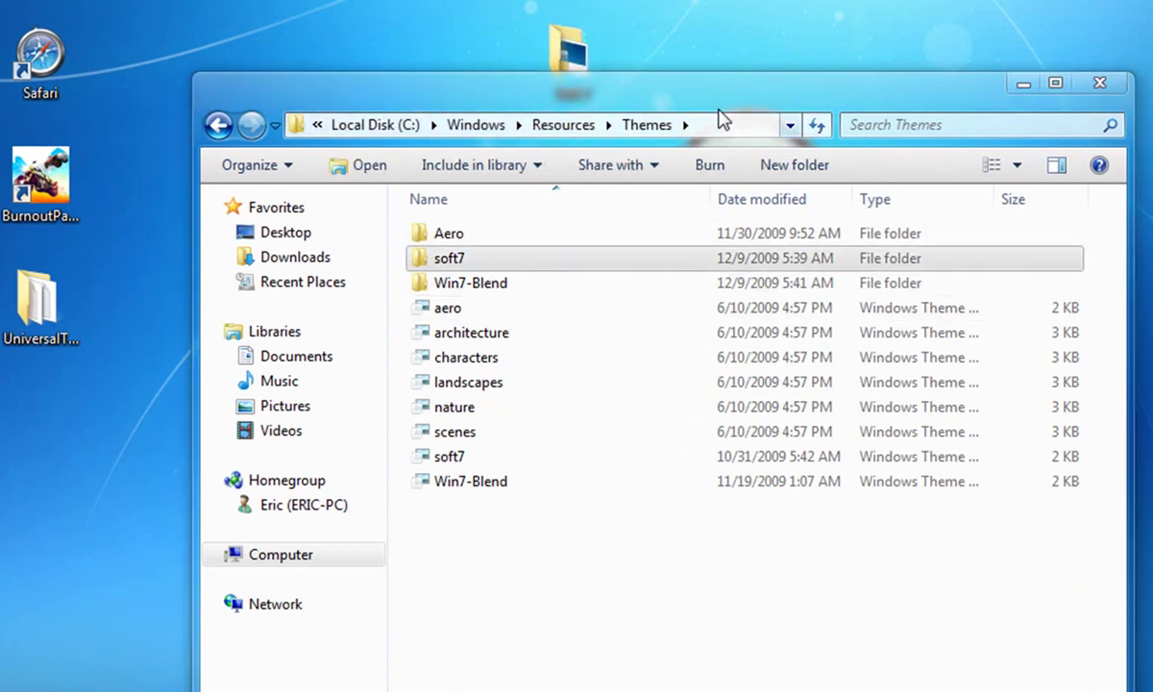
pyautogui.doubleClick(565, 50)
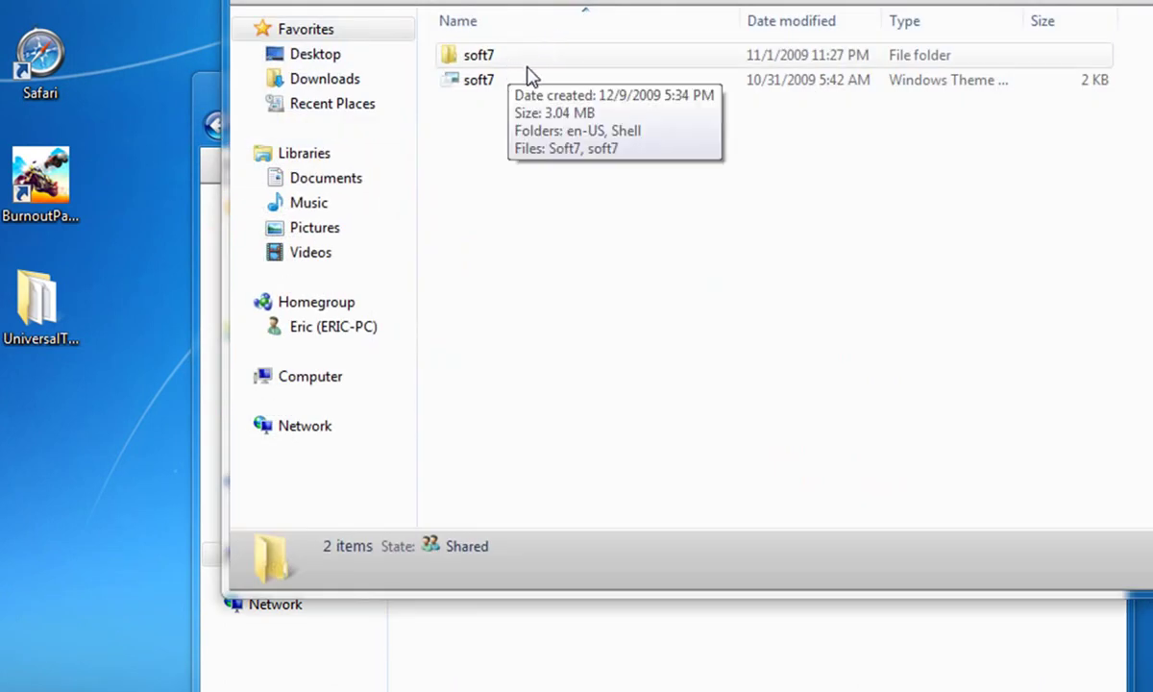
pyautogui.moveTo(720, 2); pyautogui.dragTo(823, 121)
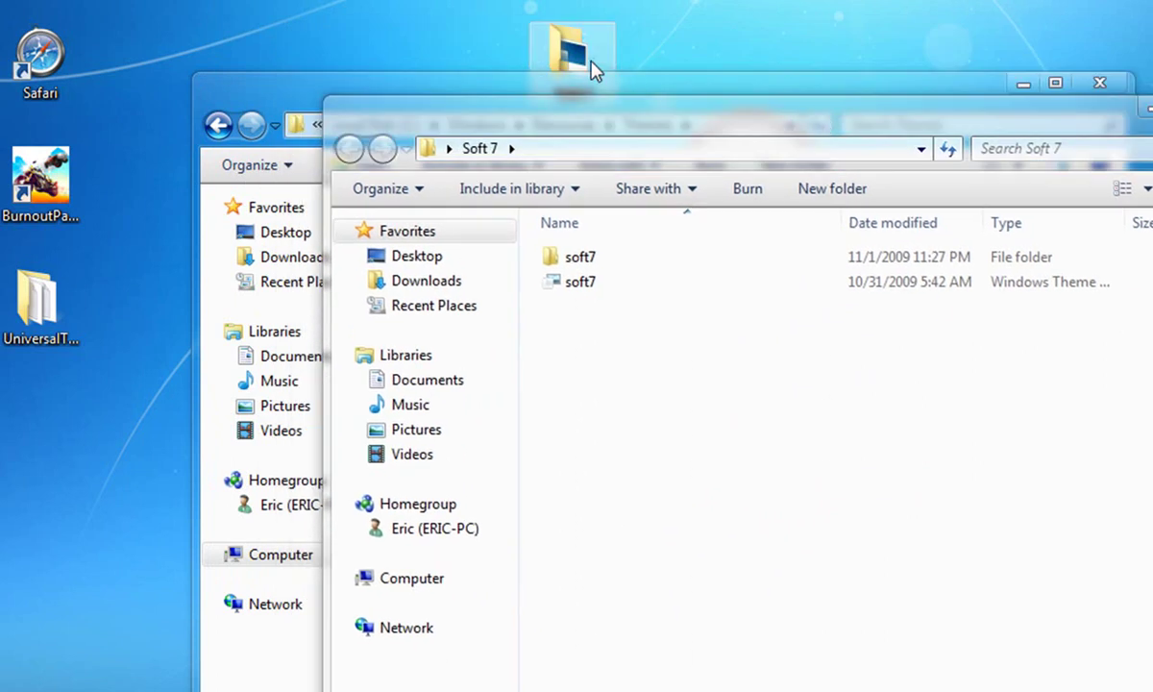
pyautogui.moveTo(633, 362); pyautogui.dragTo(788, 219)
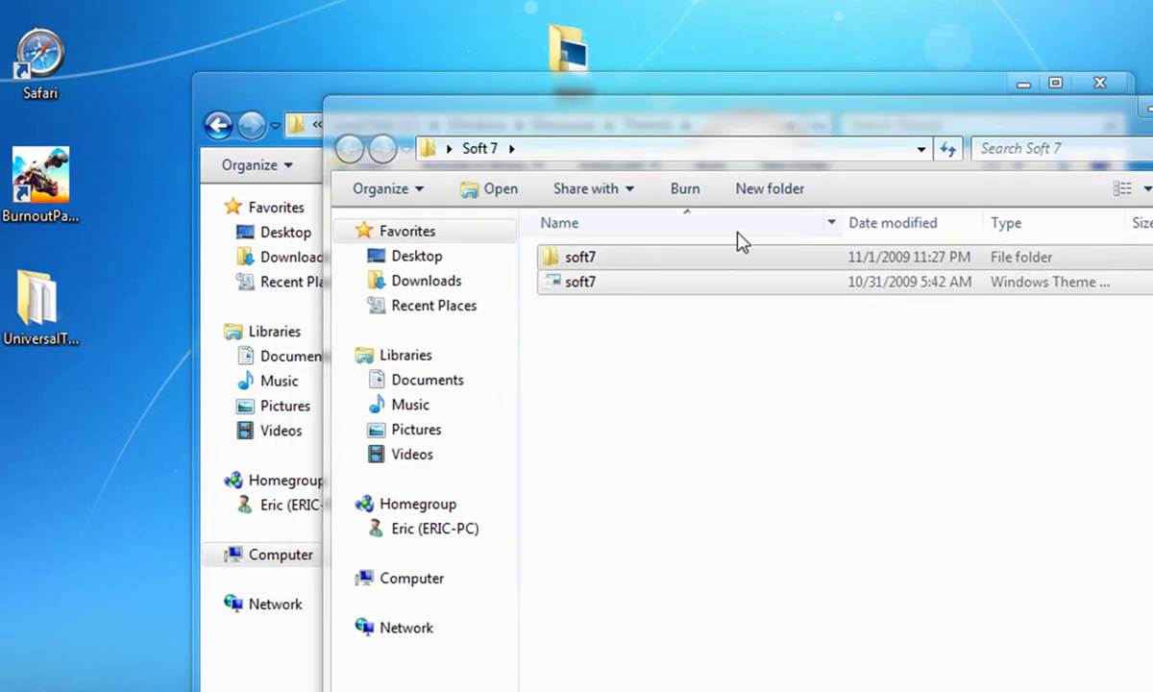
pyautogui.hotkey('alt', 'Tab')
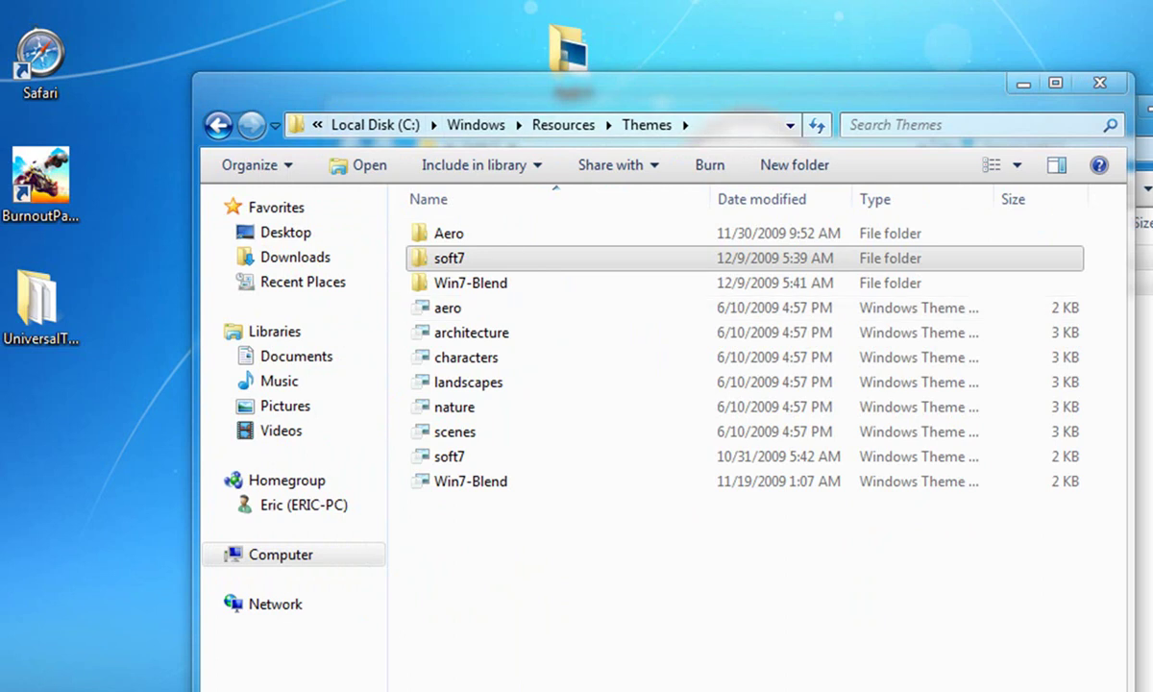
pyautogui.hotkey('alt', 'Tab')
pyautogui.click(676, 407)
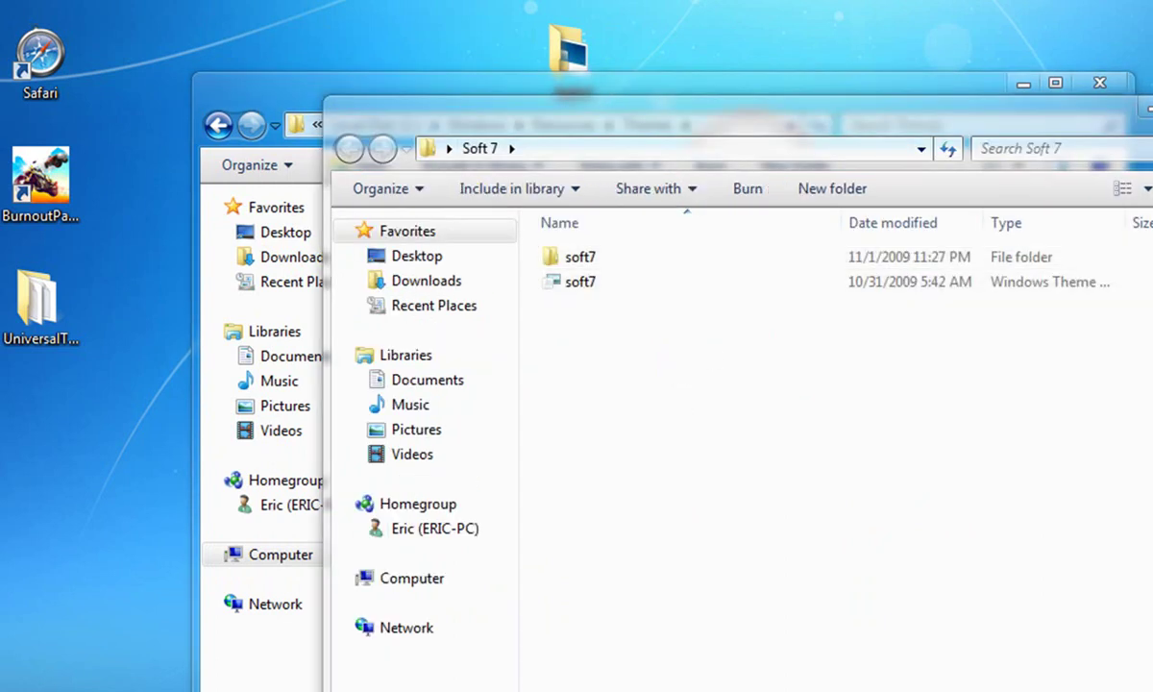
pyautogui.hotkey('alt', 'F4')
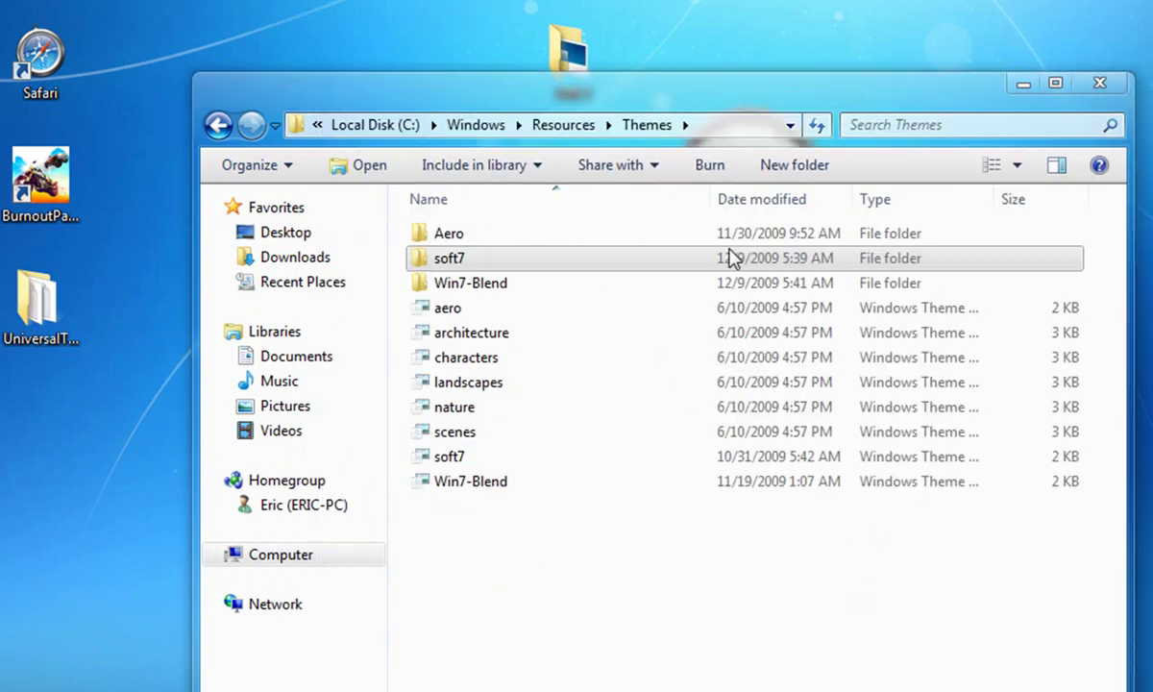
# Preview the soft7 wallpapers Soft Blue, Soft Green, Soft Multi, Soft Orange, Soft Red and Soft7, then close the folder
pyautogui.doubleClick(722, 264)
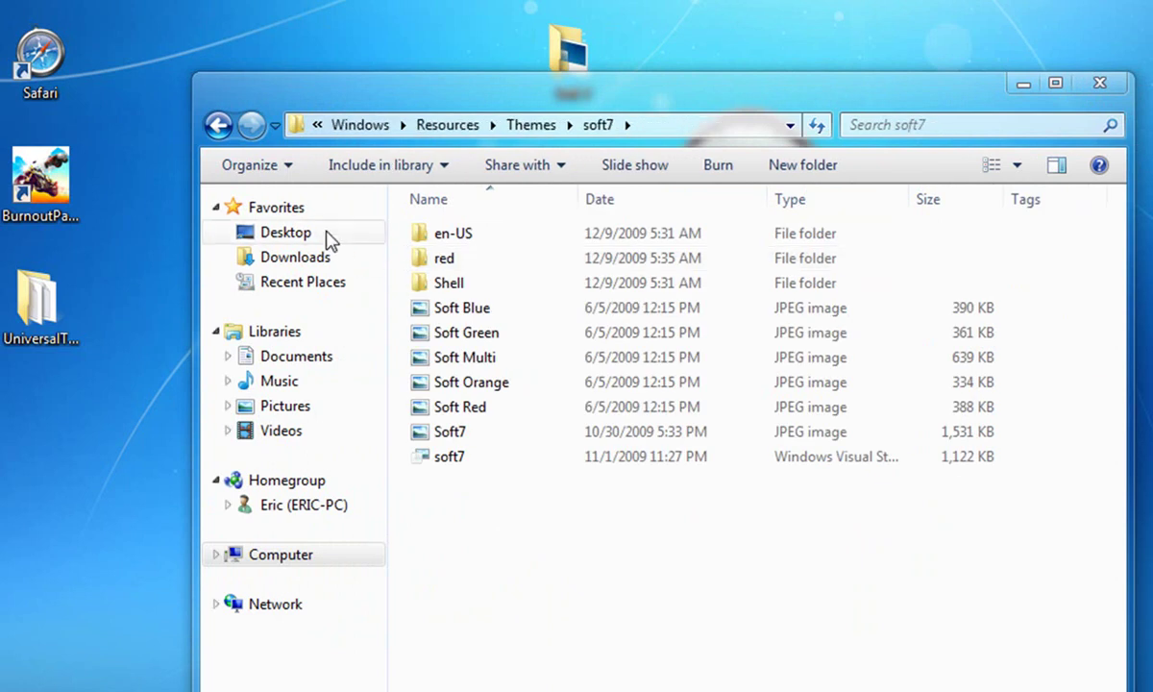
pyautogui.doubleClick(529, 313)
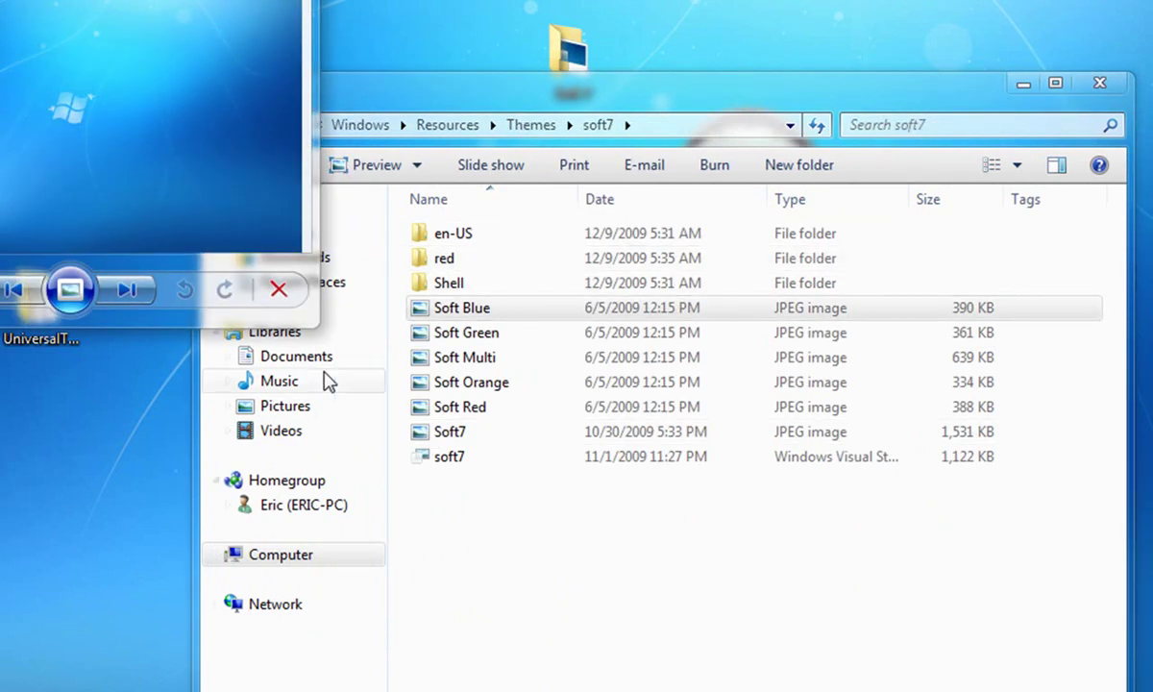
pyautogui.click(142, 291)
pyautogui.click(143, 291)
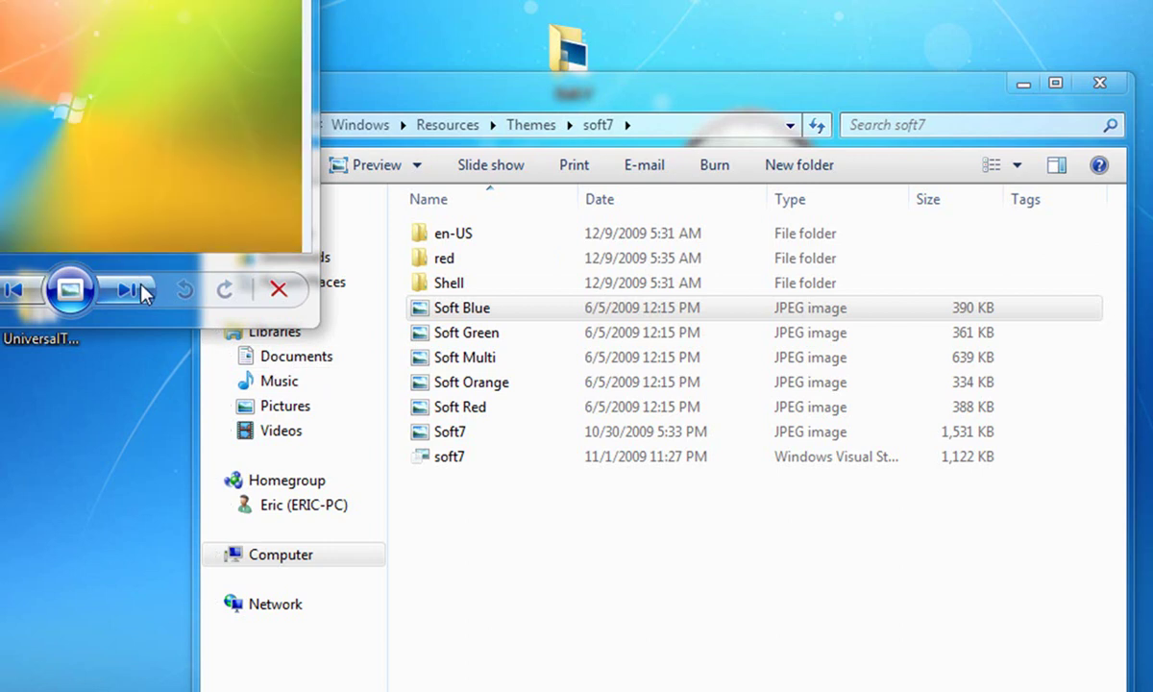
pyautogui.click(142, 291)
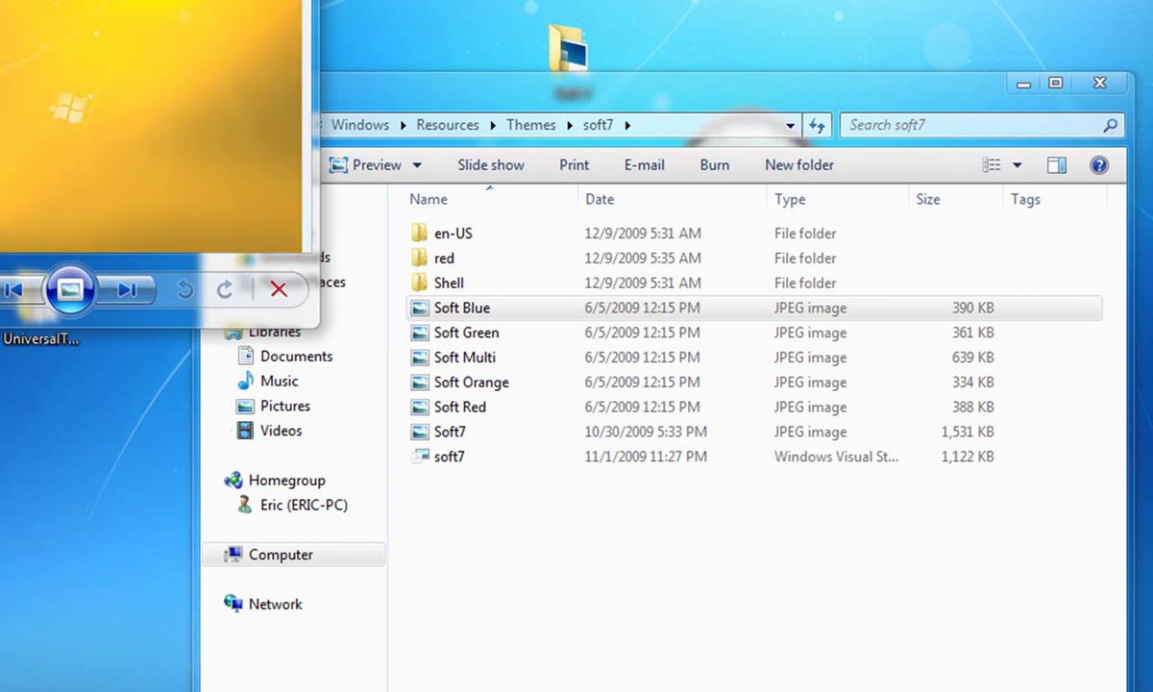
pyautogui.click(128, 288)
pyautogui.click(129, 287)
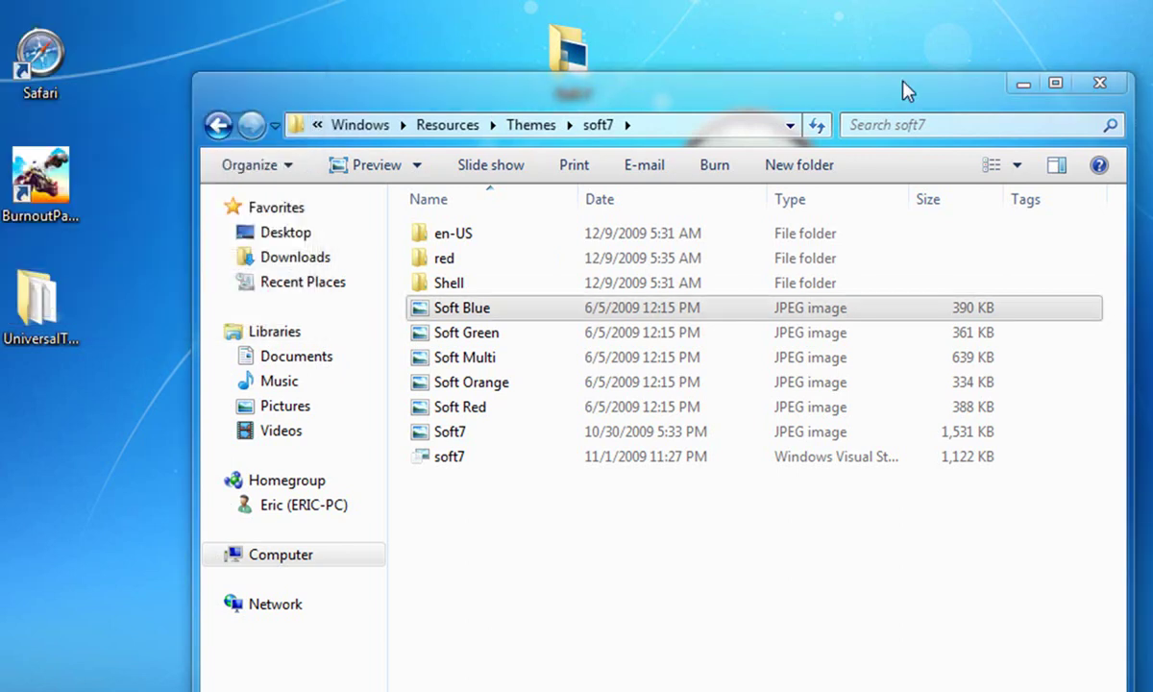
pyautogui.click(1100, 83)
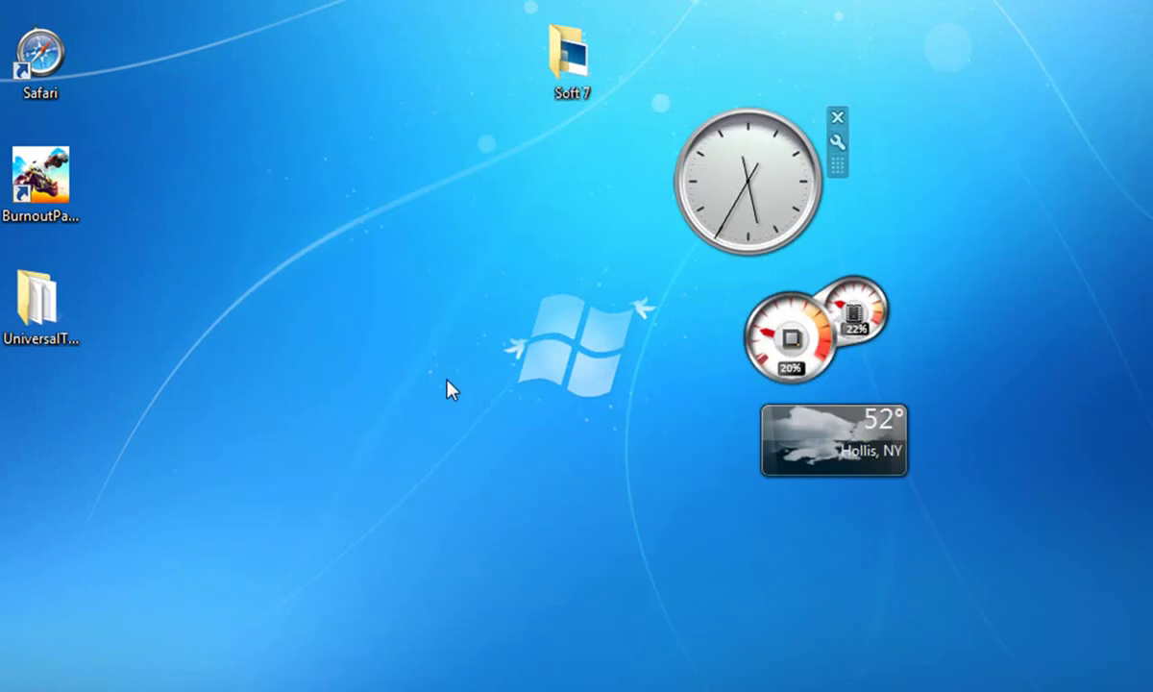
# Through Personalize, try the green soft7 picture, then save the blue one as background and close
pyautogui.rightClick(443, 413)
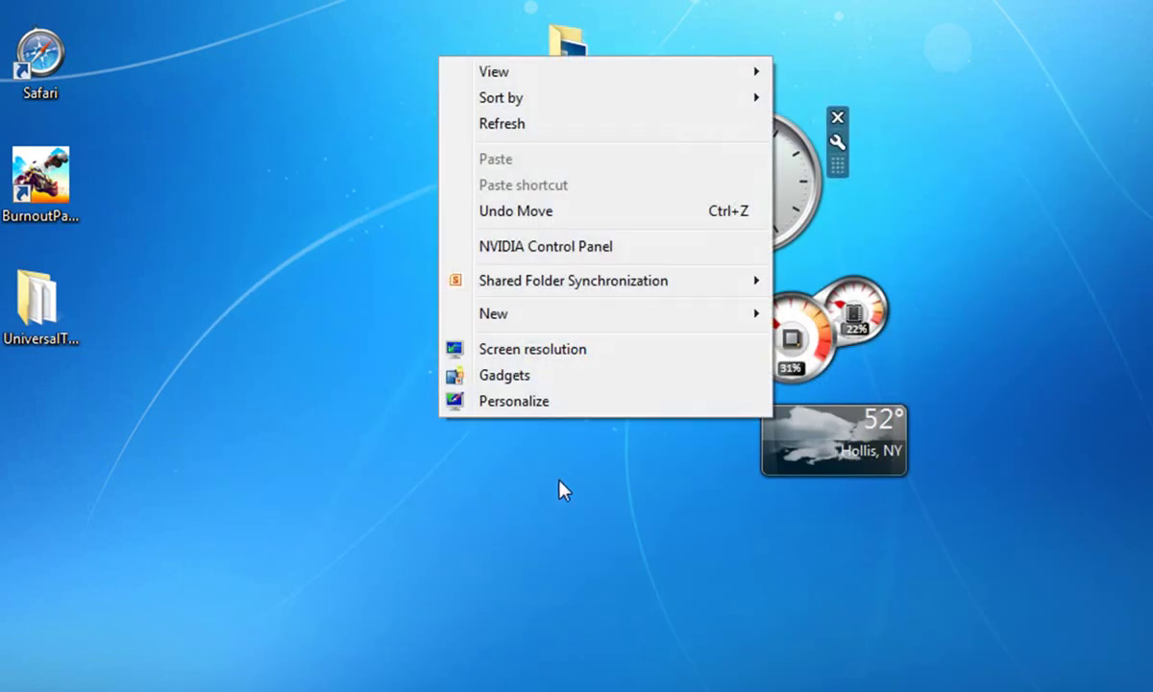
pyautogui.click(565, 402)
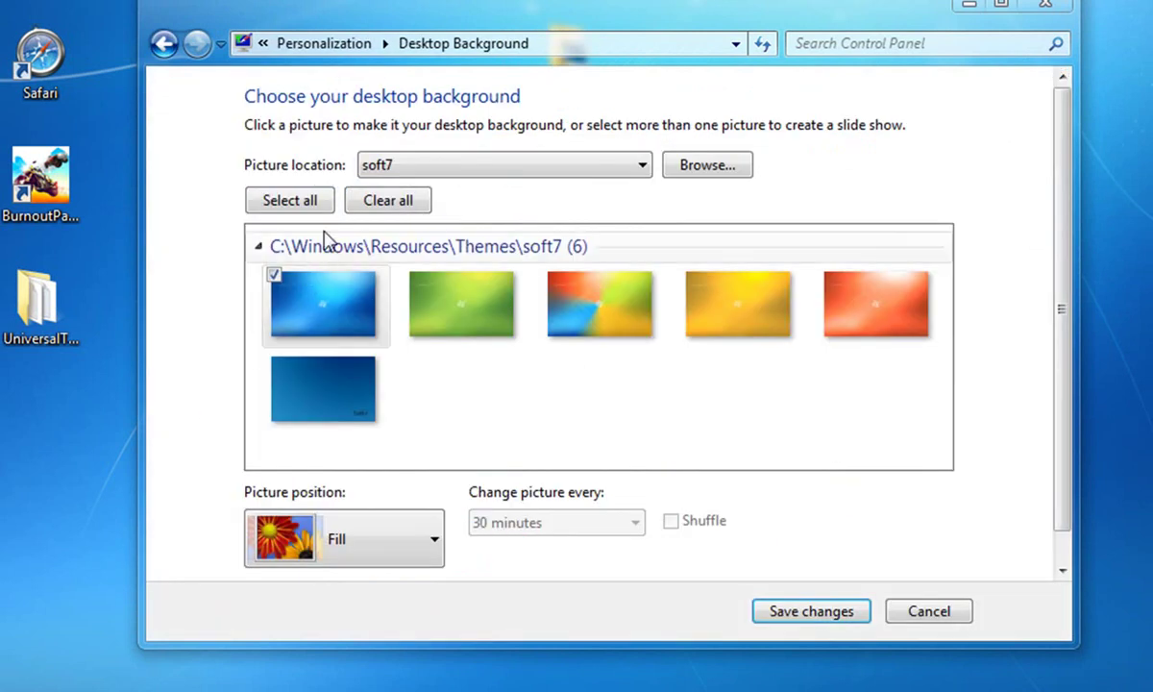
pyautogui.click(468, 280)
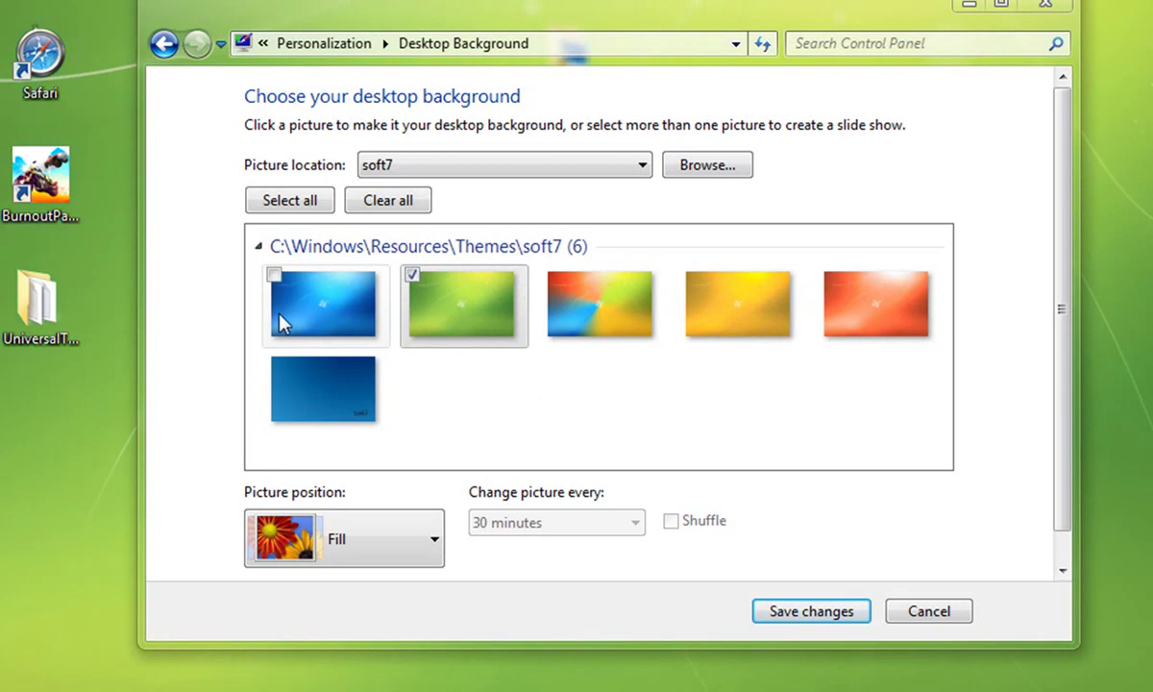
pyautogui.click(261, 293)
pyautogui.click(810, 611)
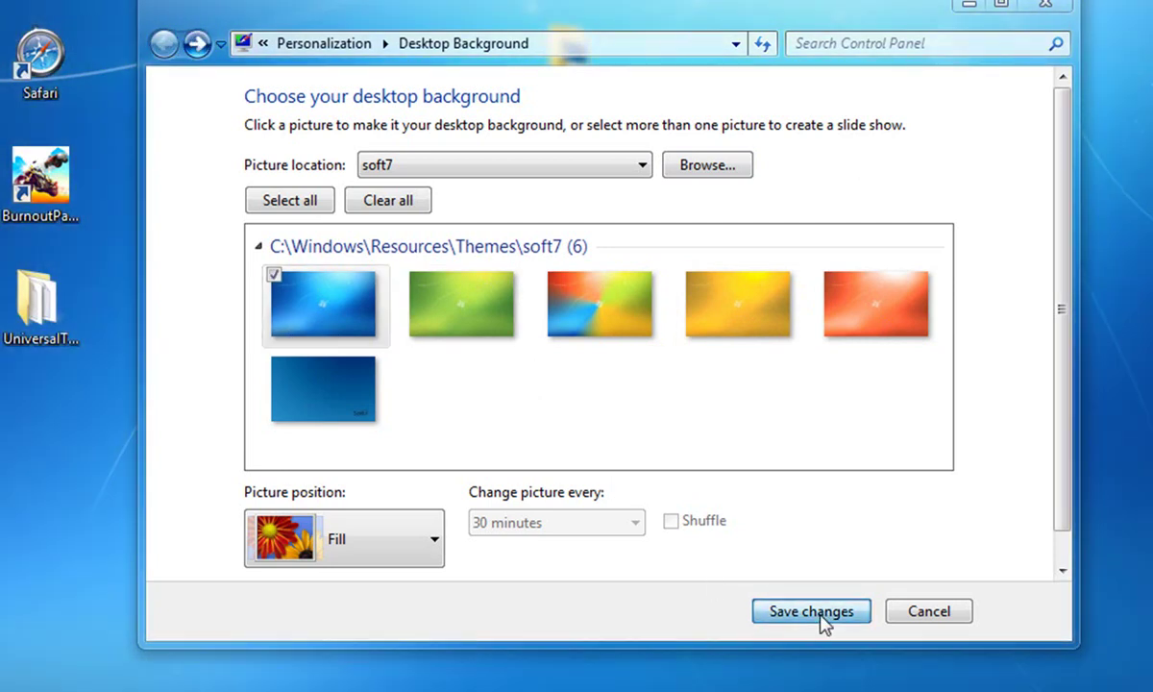
pyautogui.click(1042, 8)
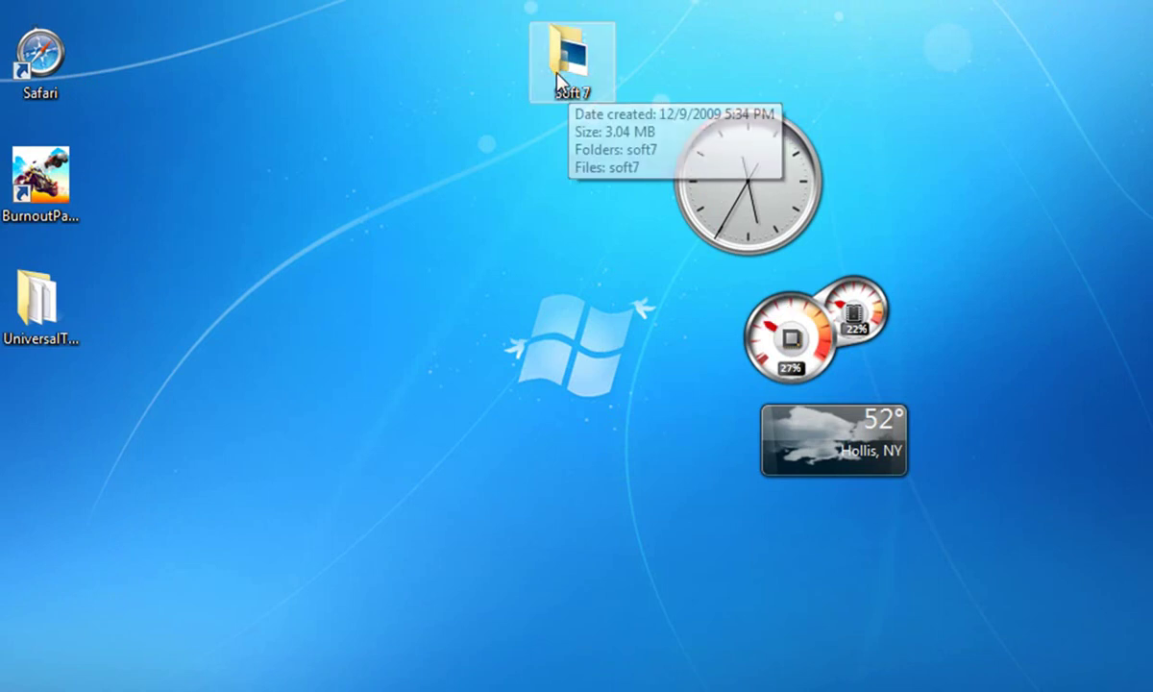
# Drag Soft 7 next to the patcher folder, open it to check its soft7 items, then close it
pyautogui.moveTo(567, 86); pyautogui.dragTo(162, 329)
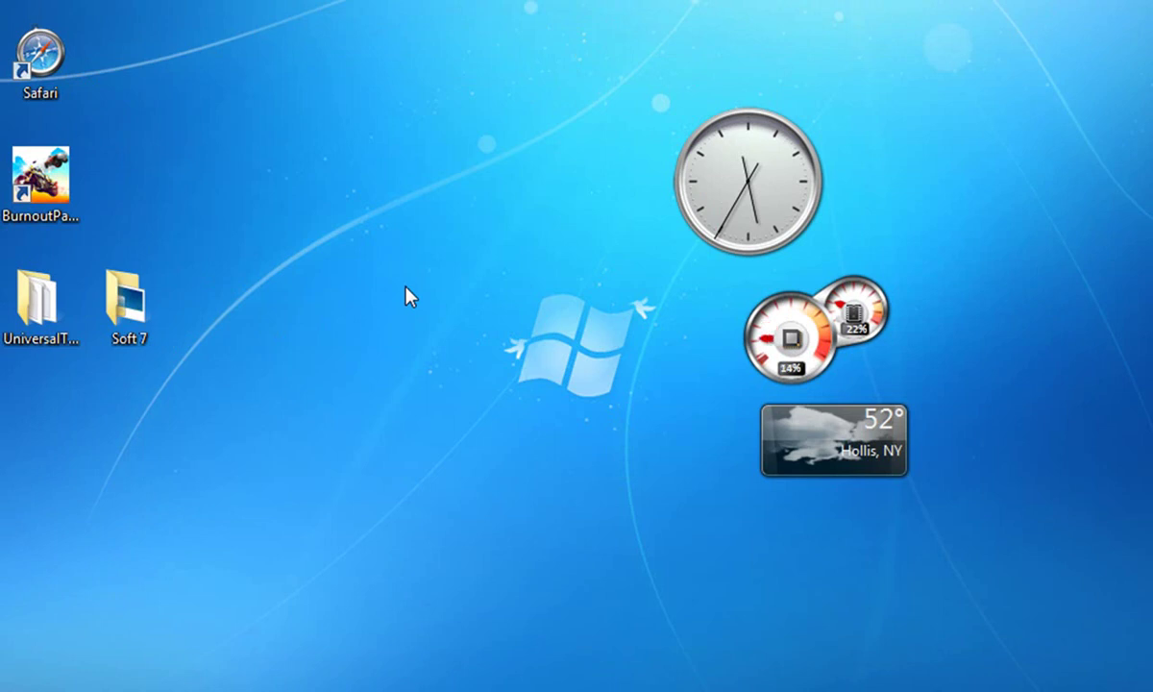
pyautogui.doubleClick(159, 307)
pyautogui.moveTo(582, 273); pyautogui.dragTo(595, 206)
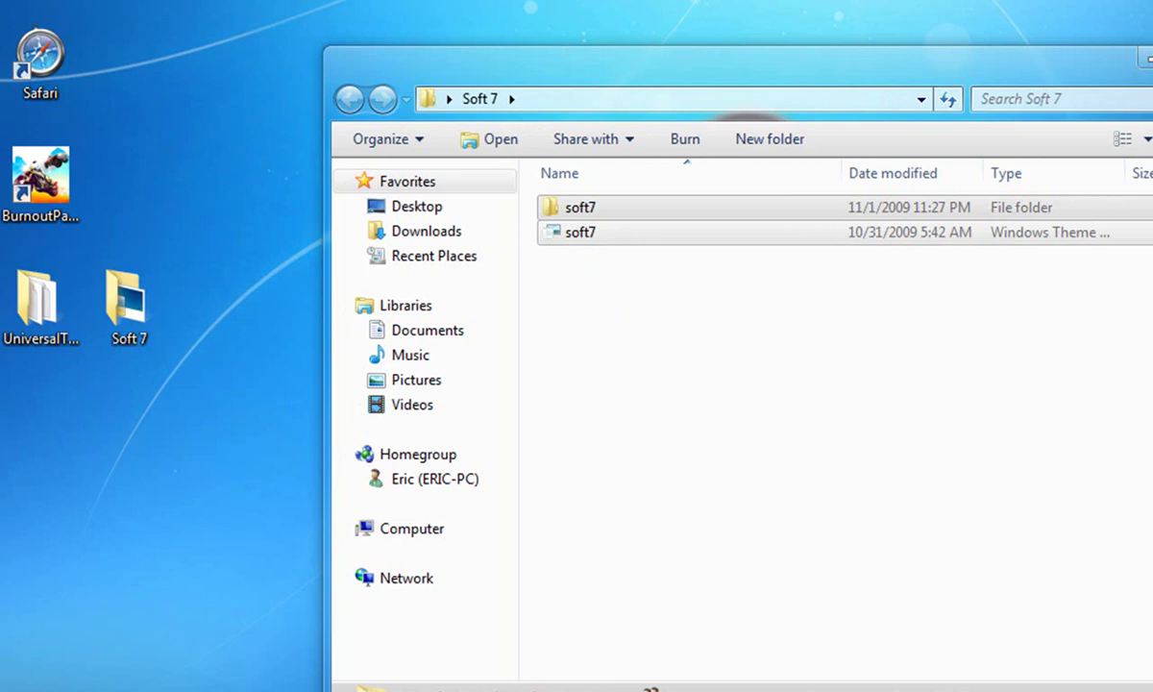
pyautogui.hotkey('alt', 'F4')
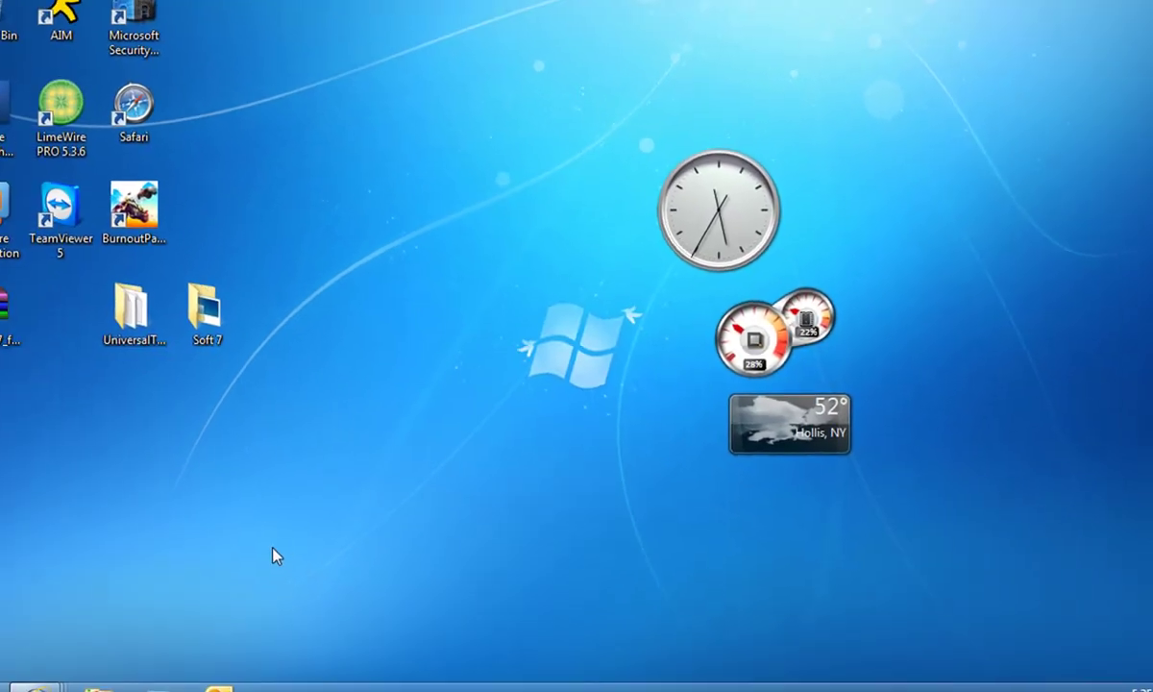